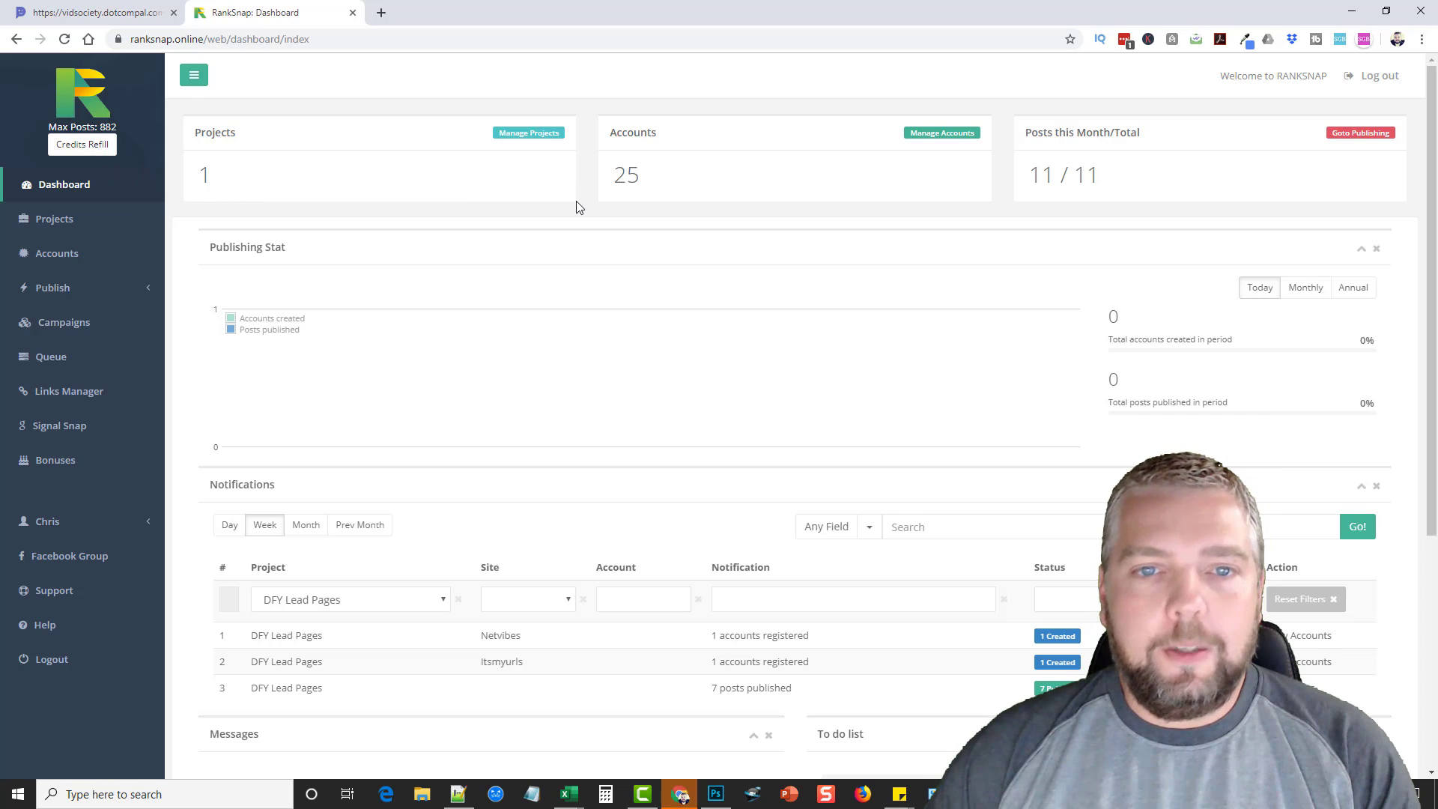
scroll(505, 342, "down", 1)
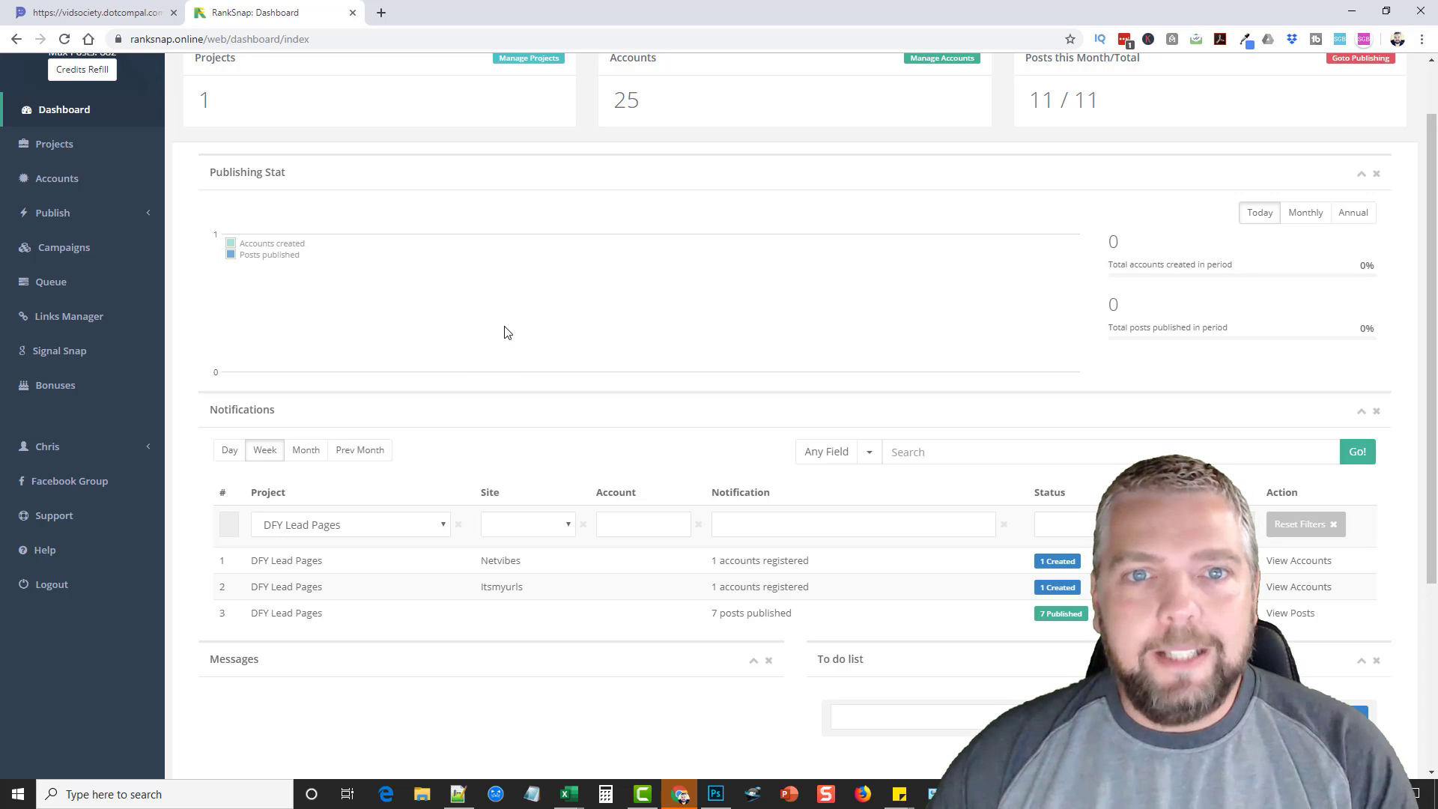
scroll(506, 331, "up", 1)
scroll(577, 375, "down", 1)
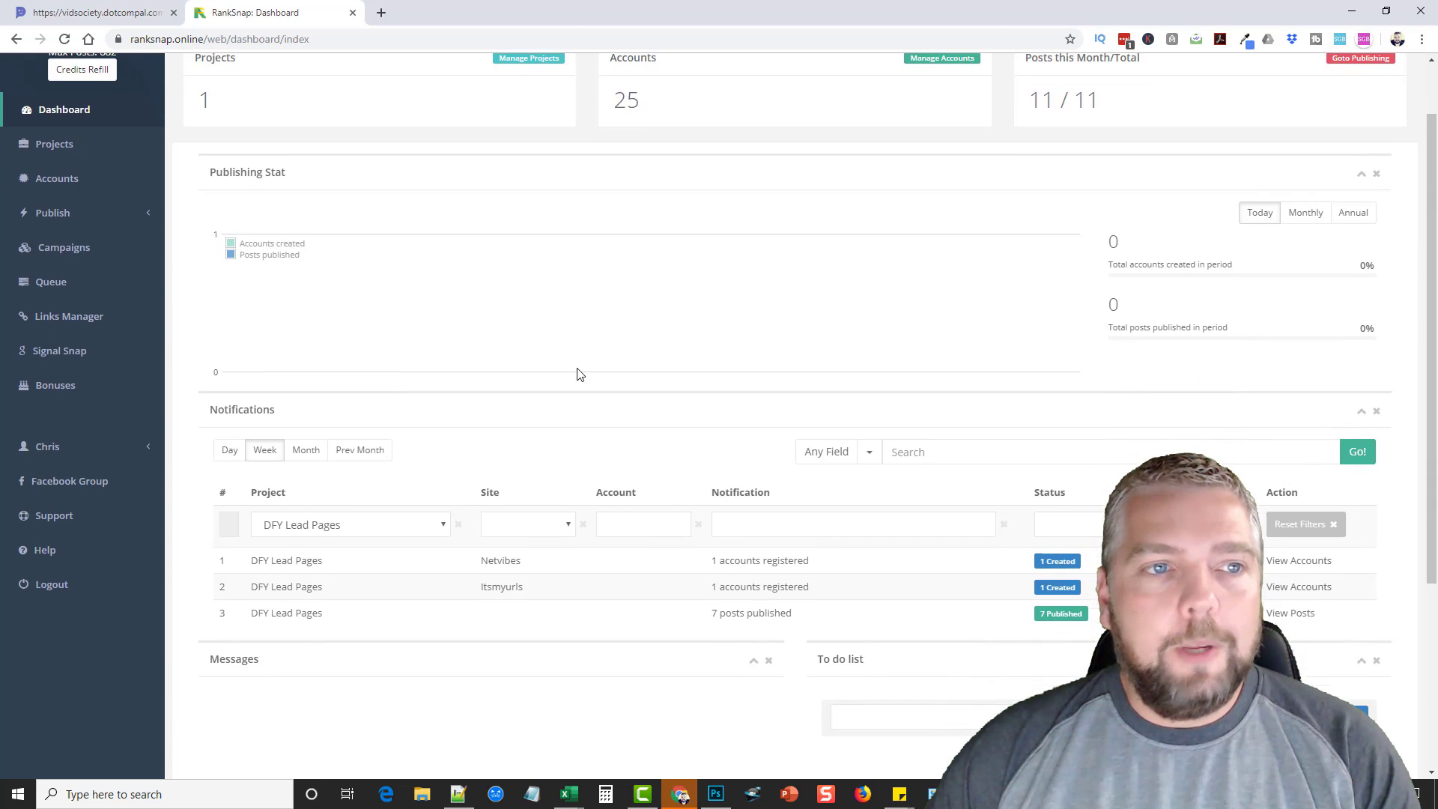
scroll(577, 373, "up", 1)
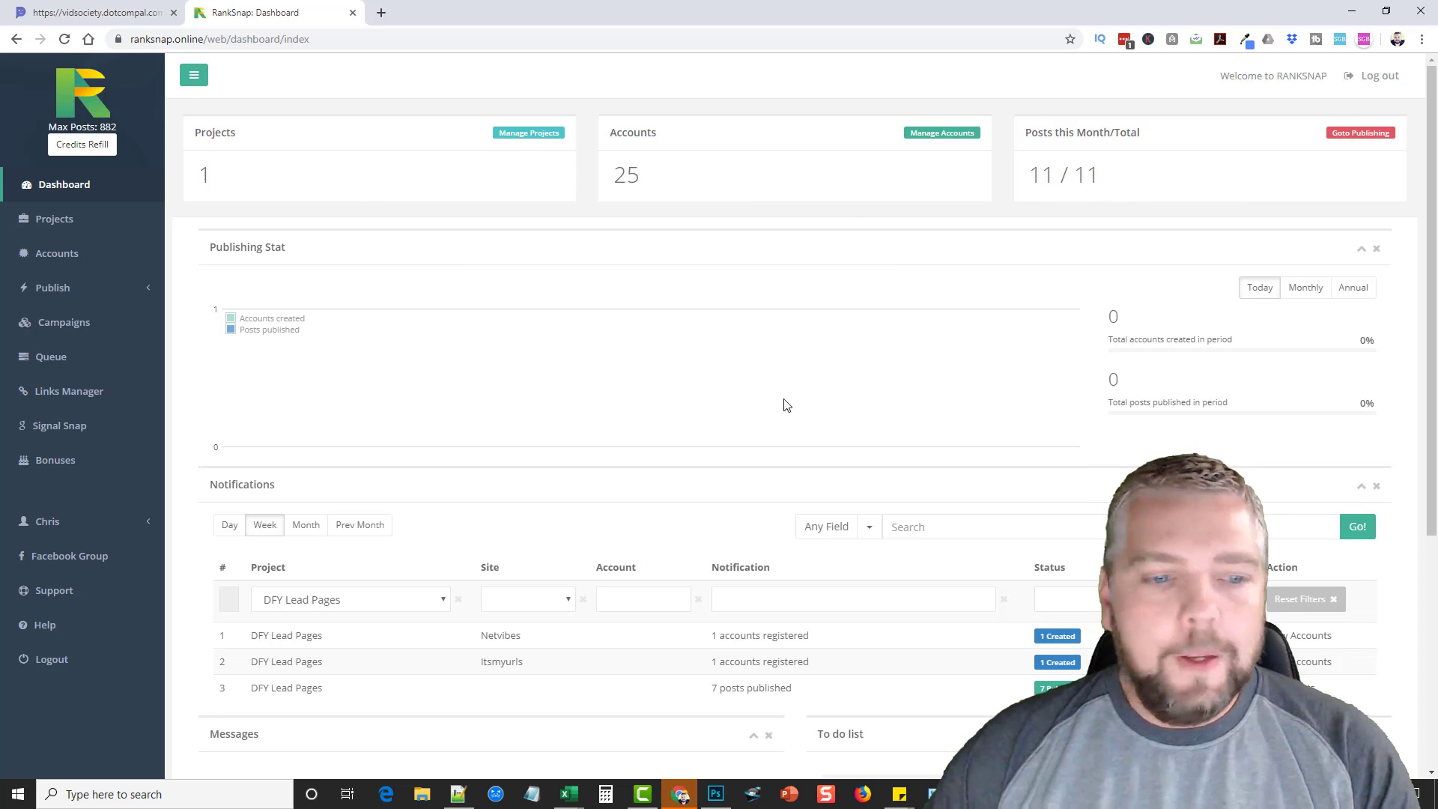
scroll(616, 469, "down", 1)
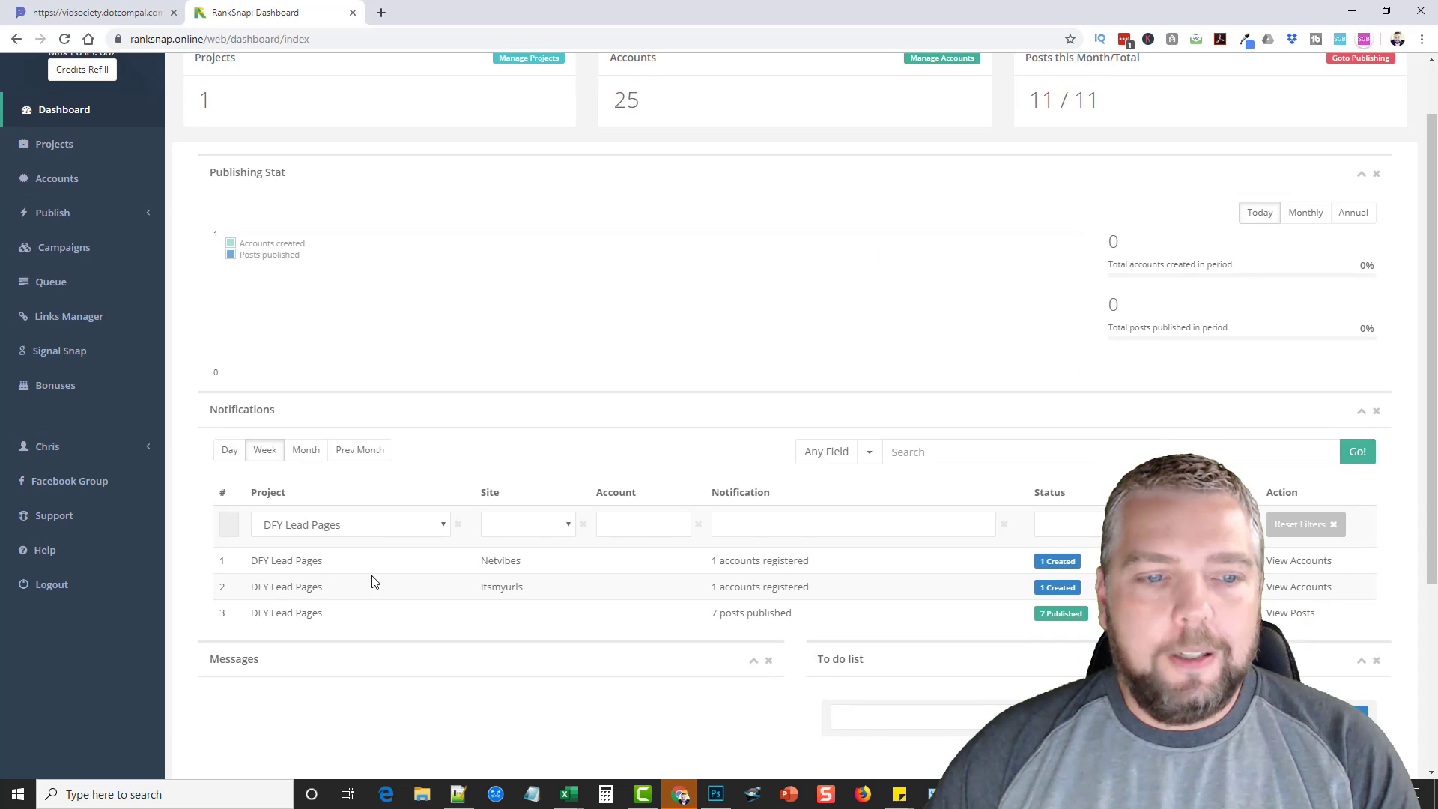
scroll(491, 459, "up", 1)
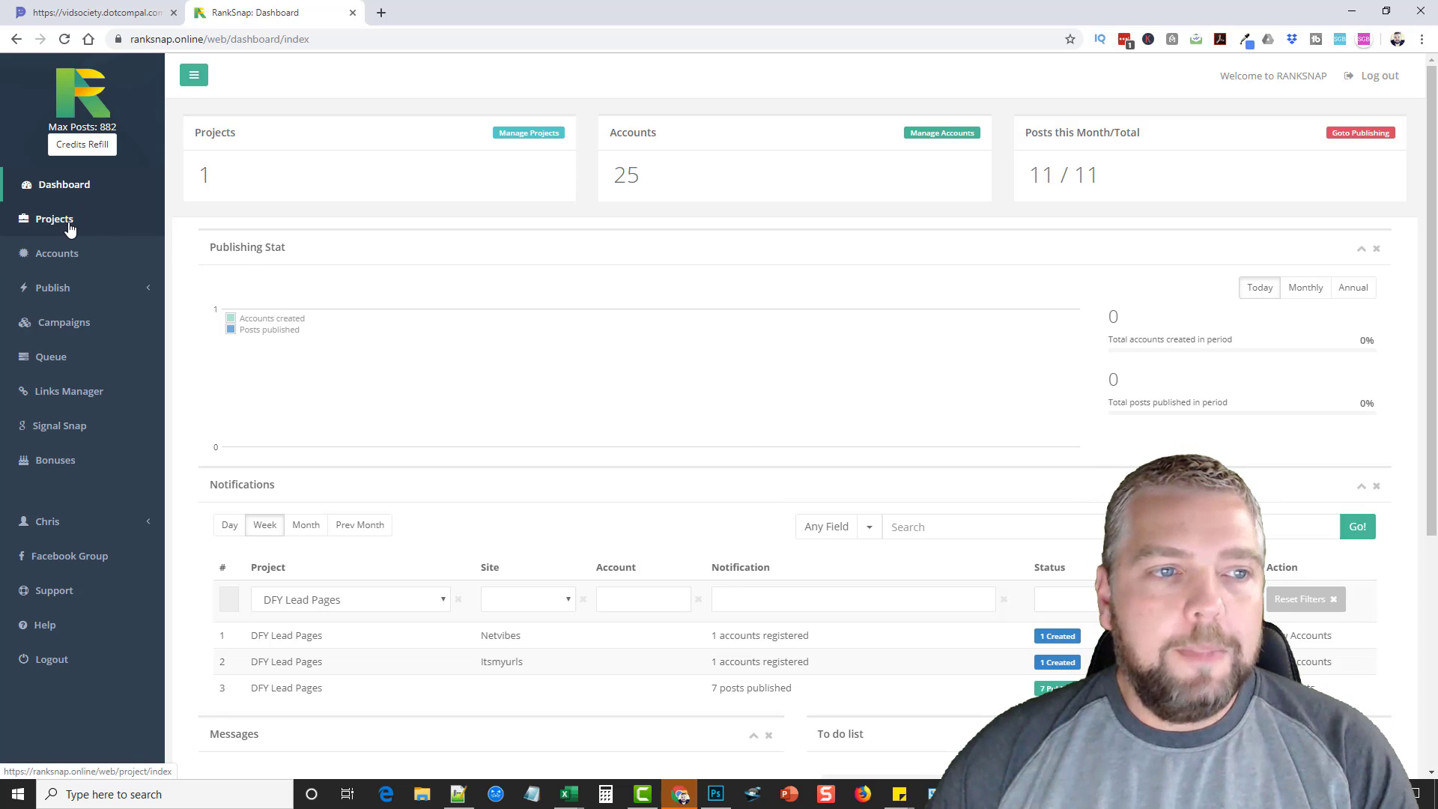
- Show DFY Lead Pages status-update accounts, one each on Netvibes, Blackplanet and Tapas Comics
left_click(56, 258)
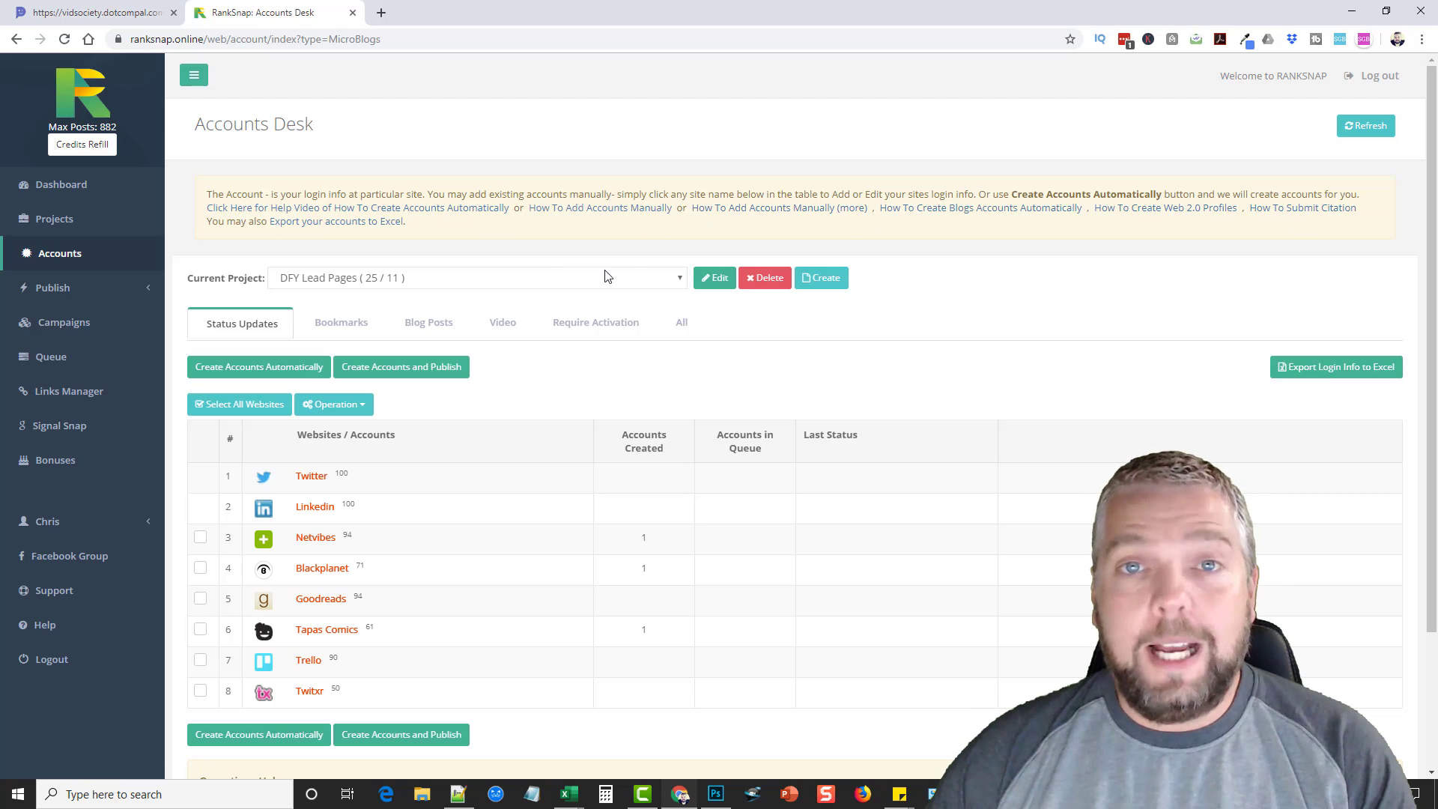
left_click(388, 284)
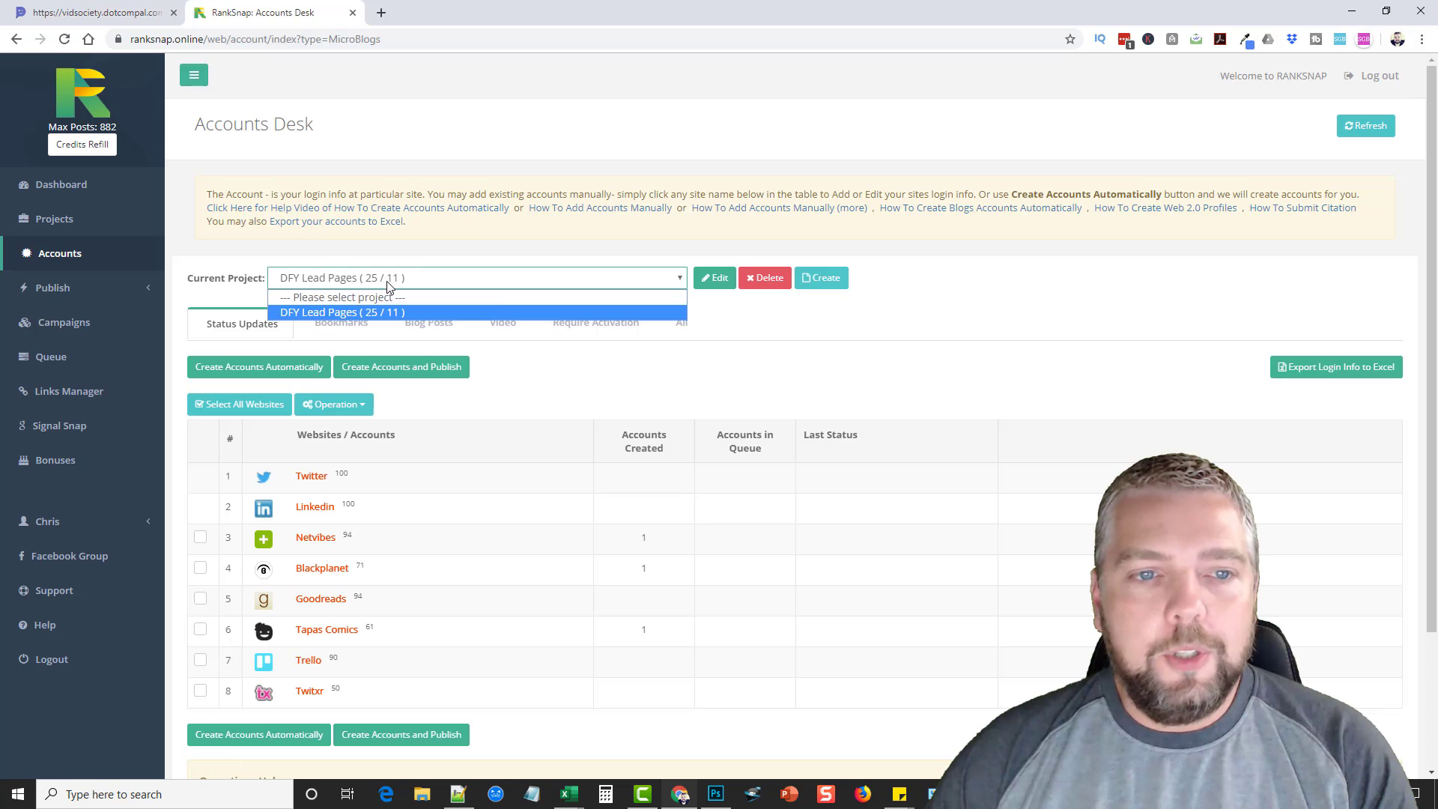
left_click(420, 260)
scroll(306, 196, "down", 2)
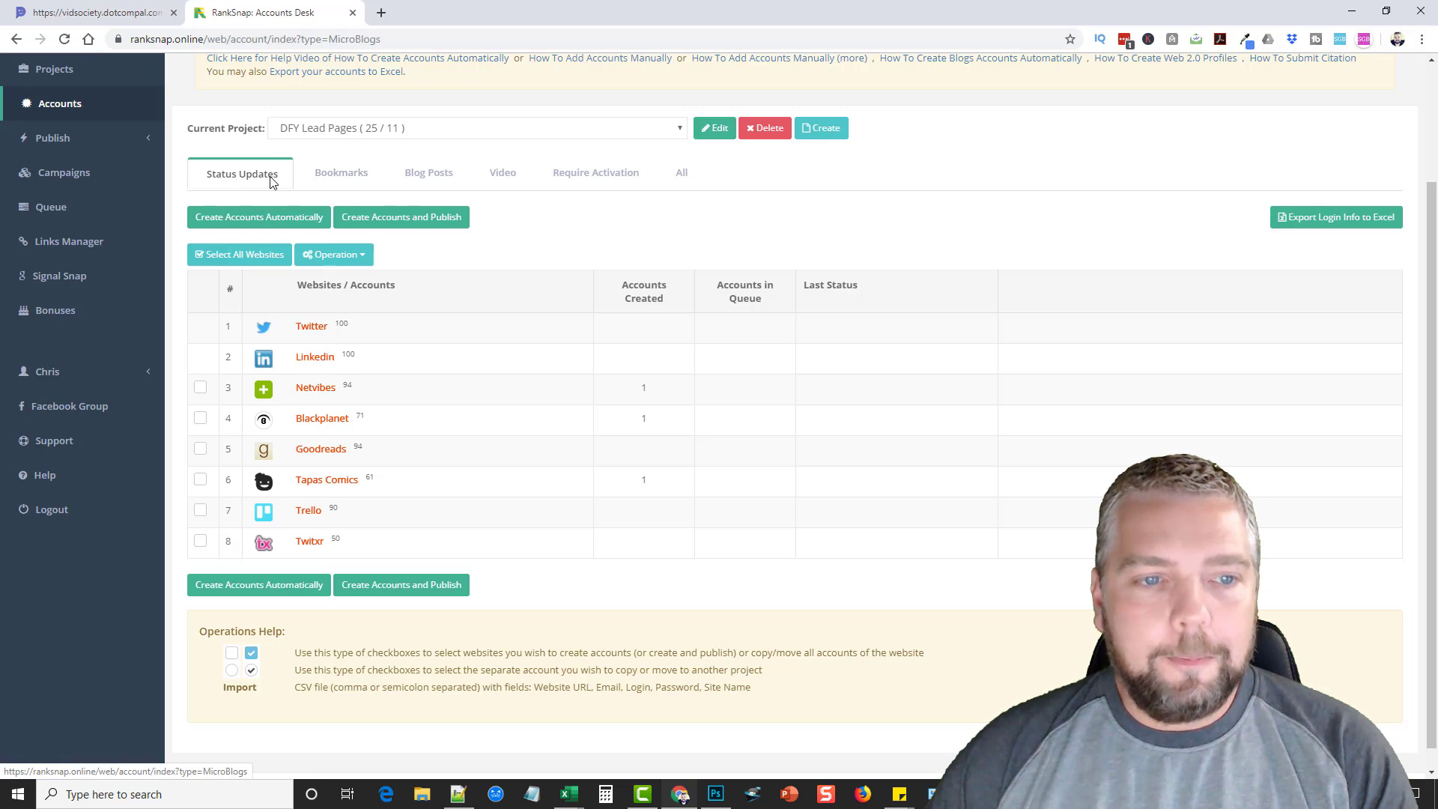
- List the bookmark-site accounts, one each on Itsmyurls, Papaly and Pearltrees
left_click(332, 185)
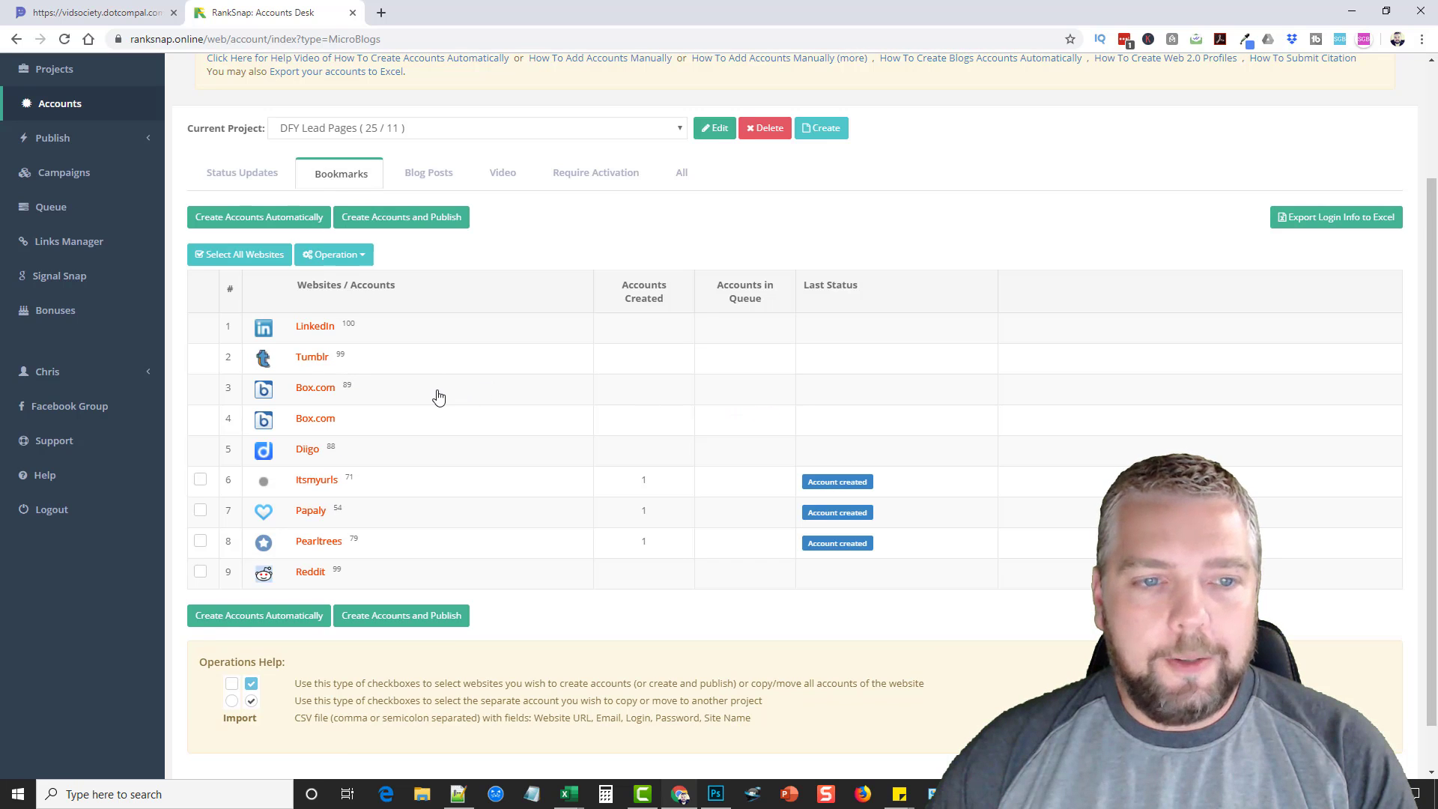
scroll(427, 395, "down", 1)
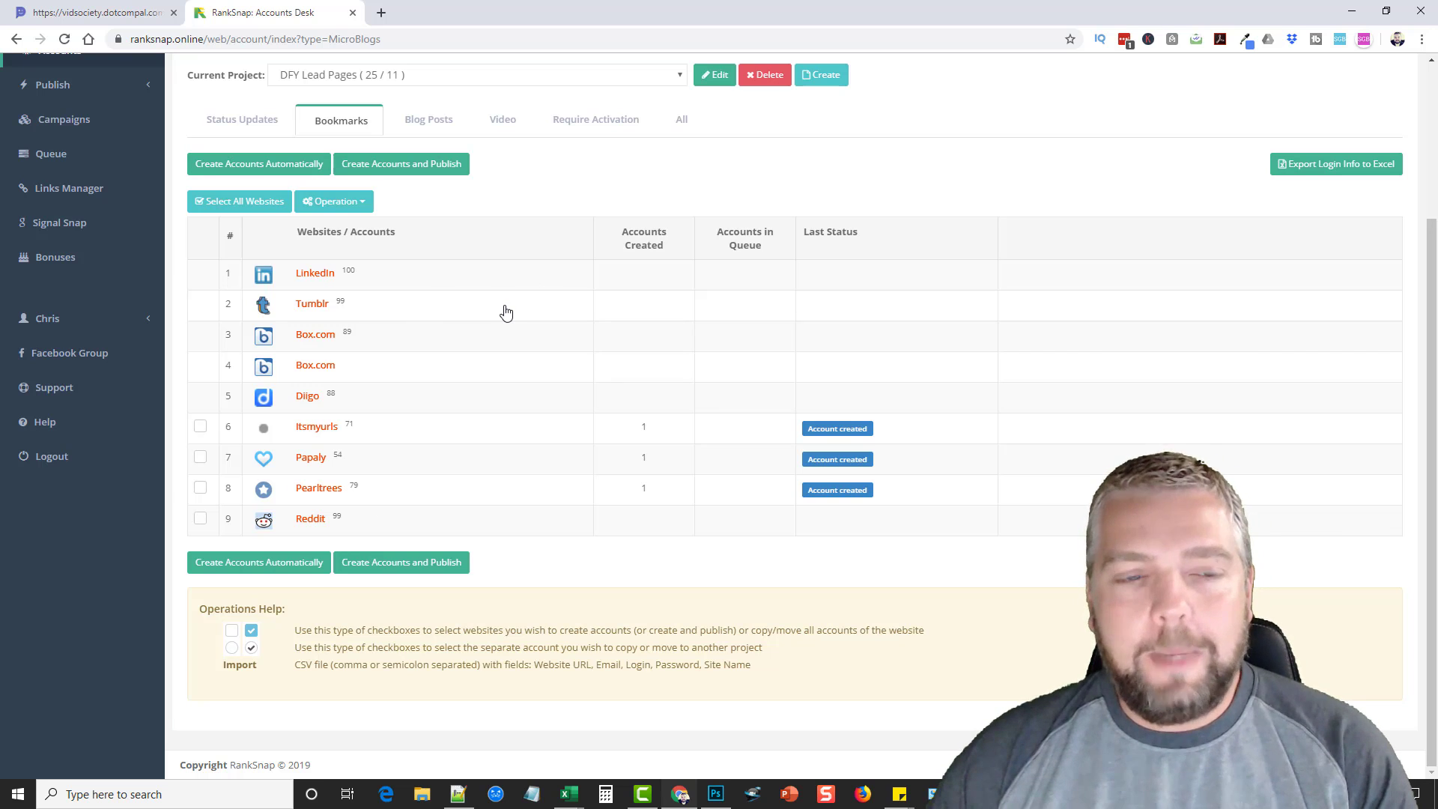
left_click(654, 281)
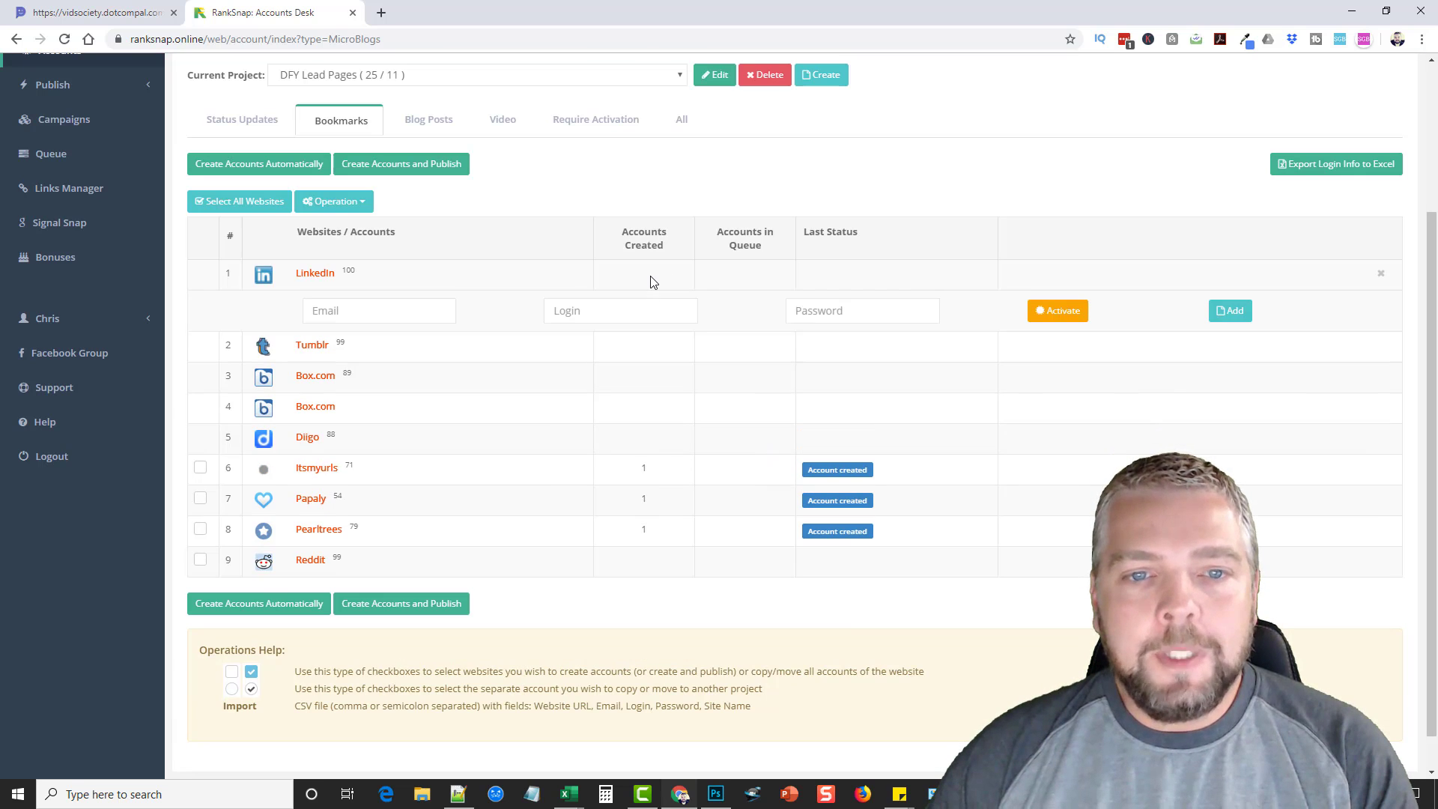
left_click(447, 319)
left_click(652, 306)
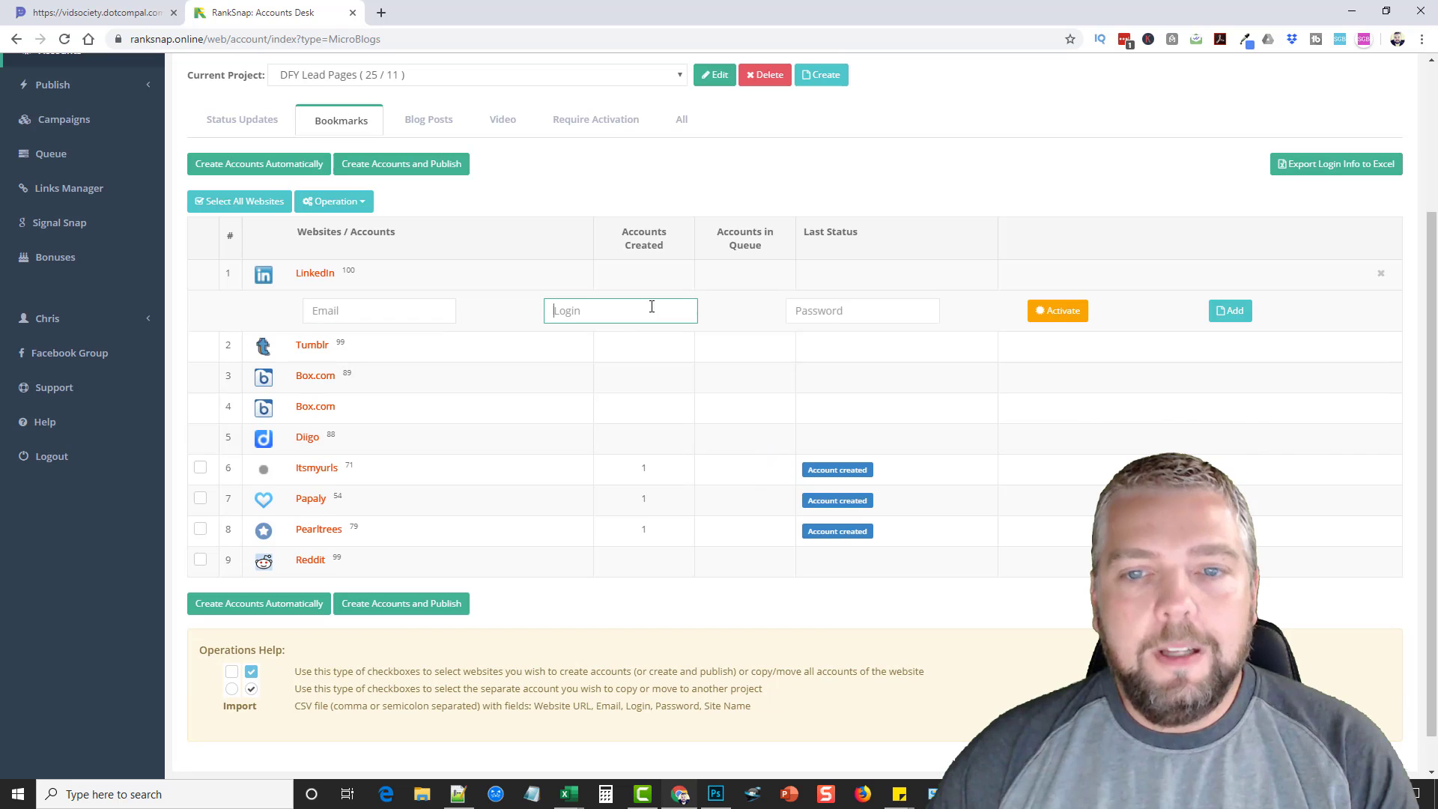
left_click(894, 309)
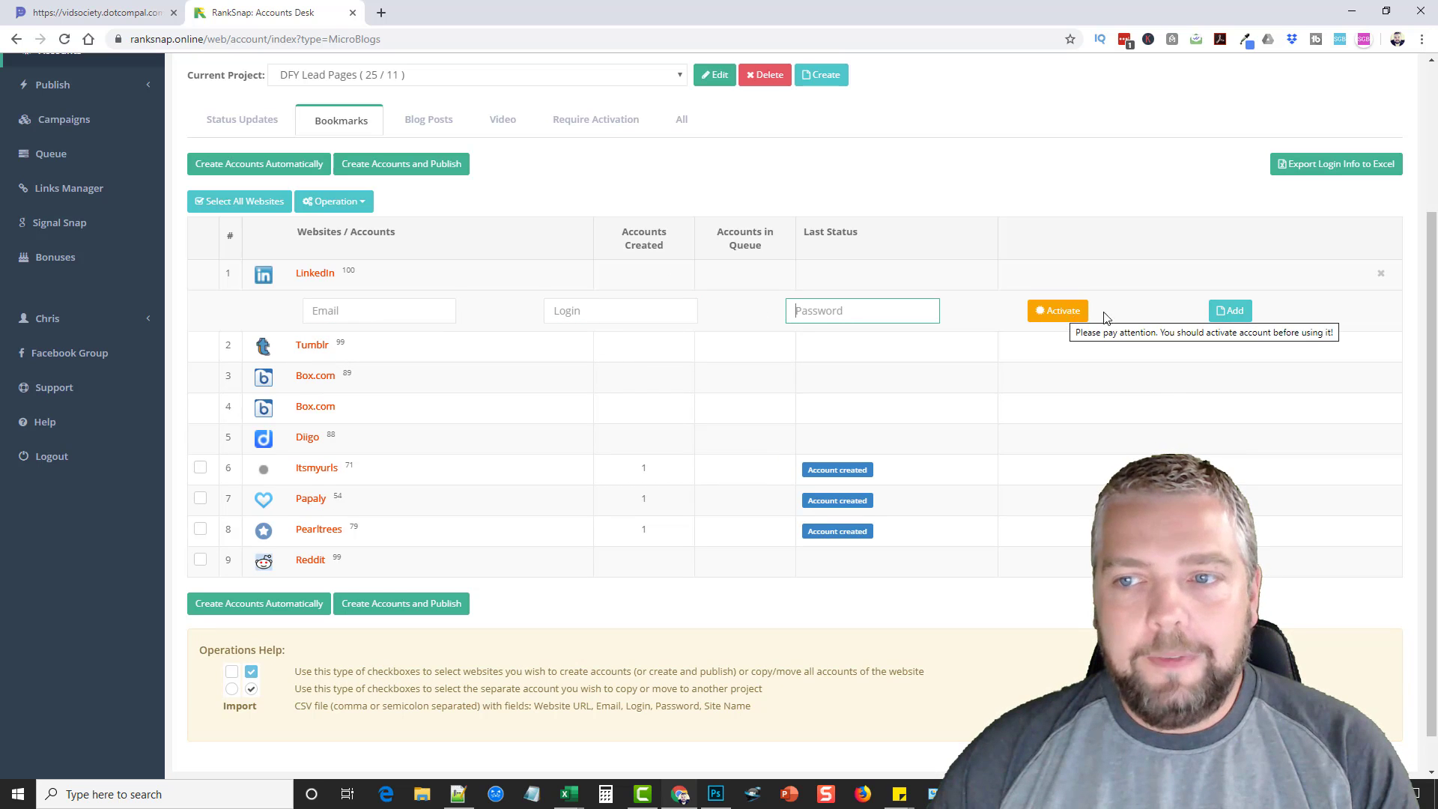
left_click(633, 377)
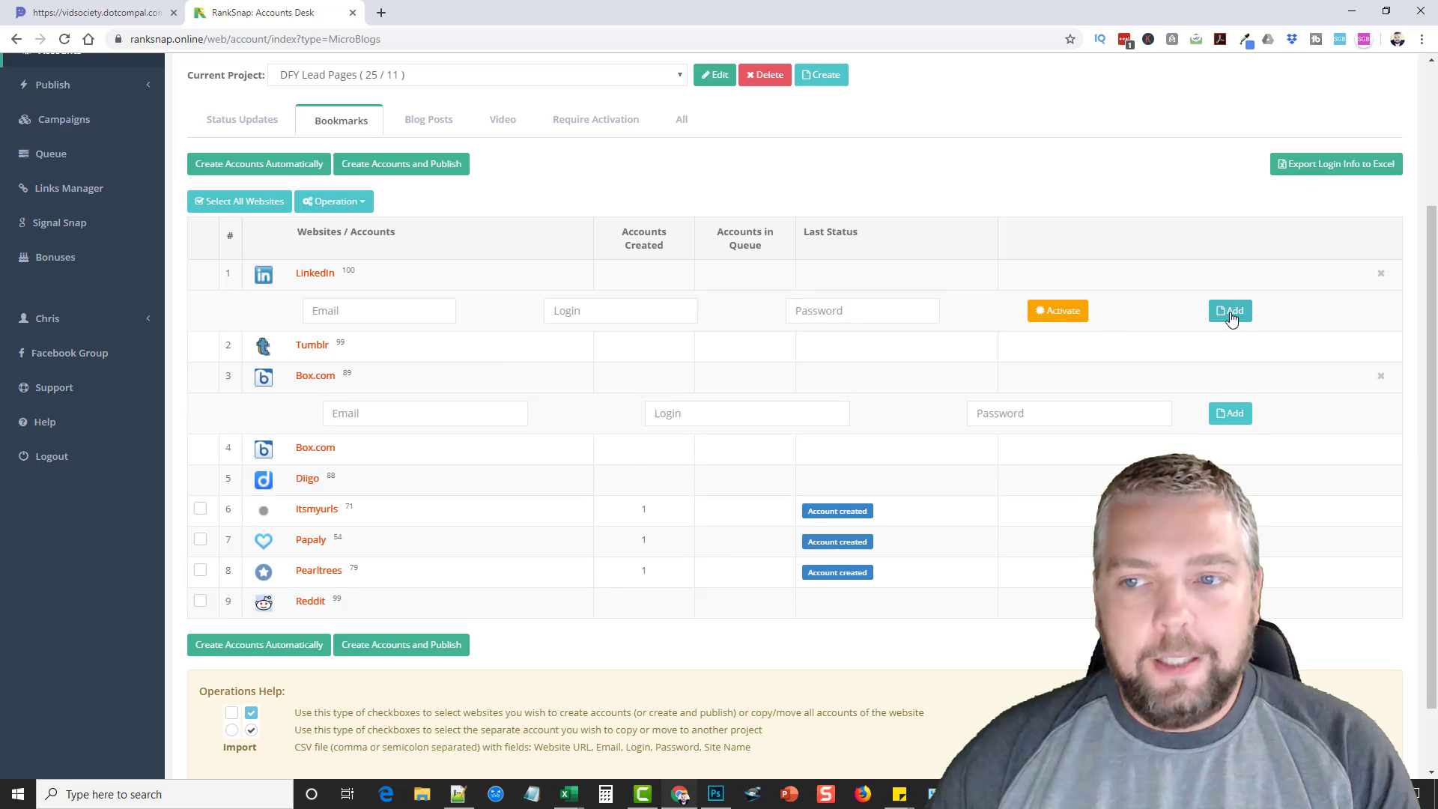
left_click(1382, 274)
left_click(1382, 337)
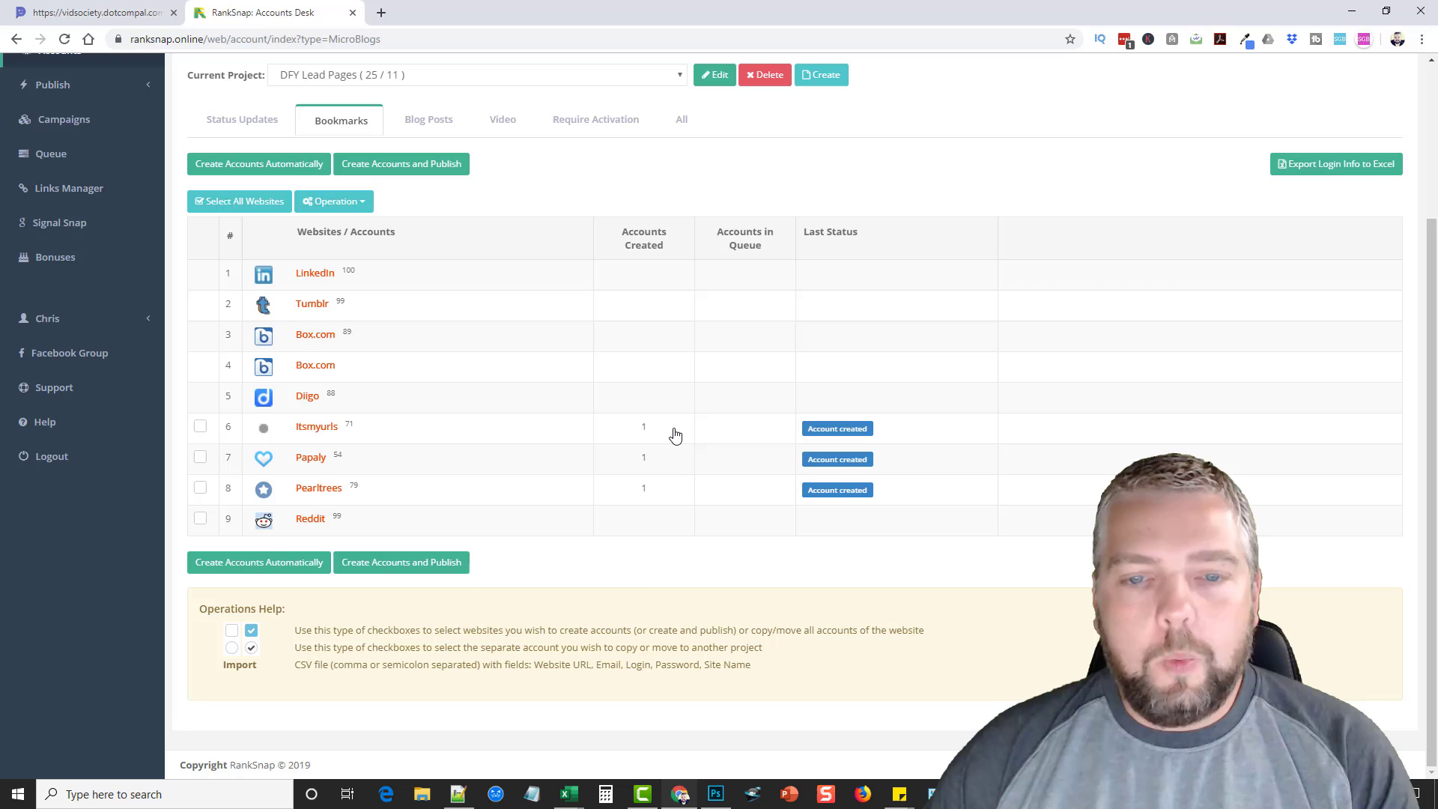
- Inspect the saved Itsmyurls account, then list blog-post accounts on Strikingly, PenIO, Doodlekit and others
left_click(735, 434)
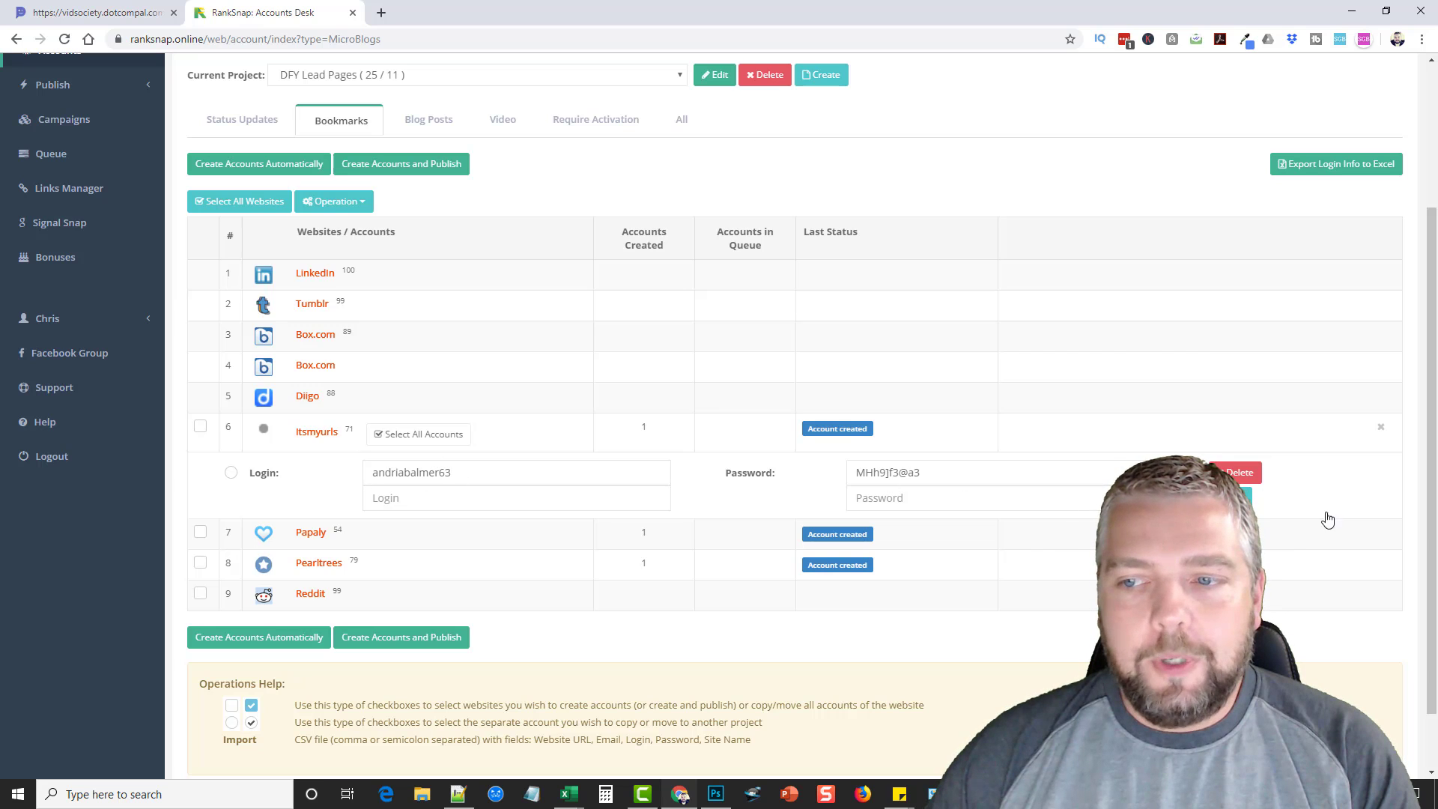
left_click(578, 498)
left_click(893, 500)
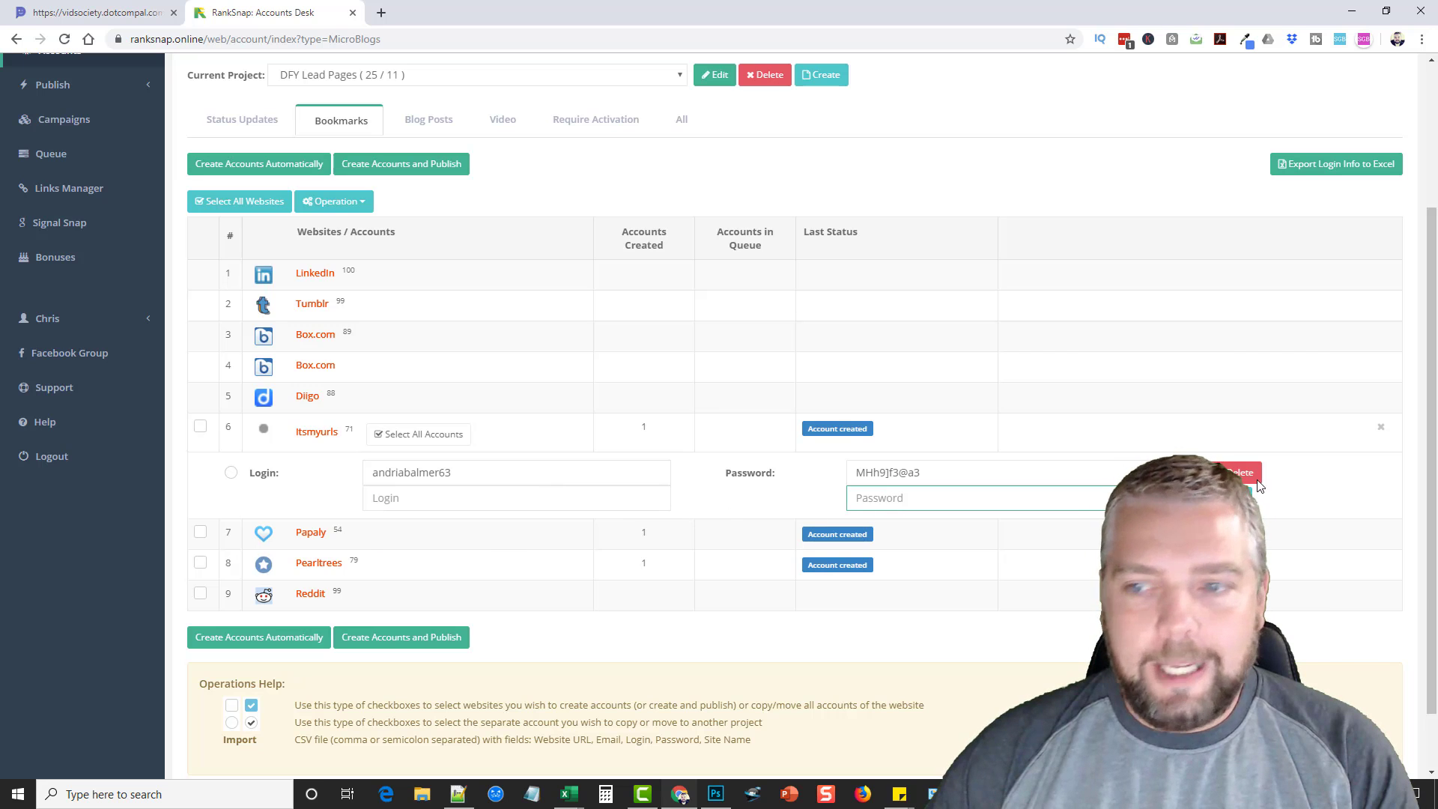
left_click(1379, 433)
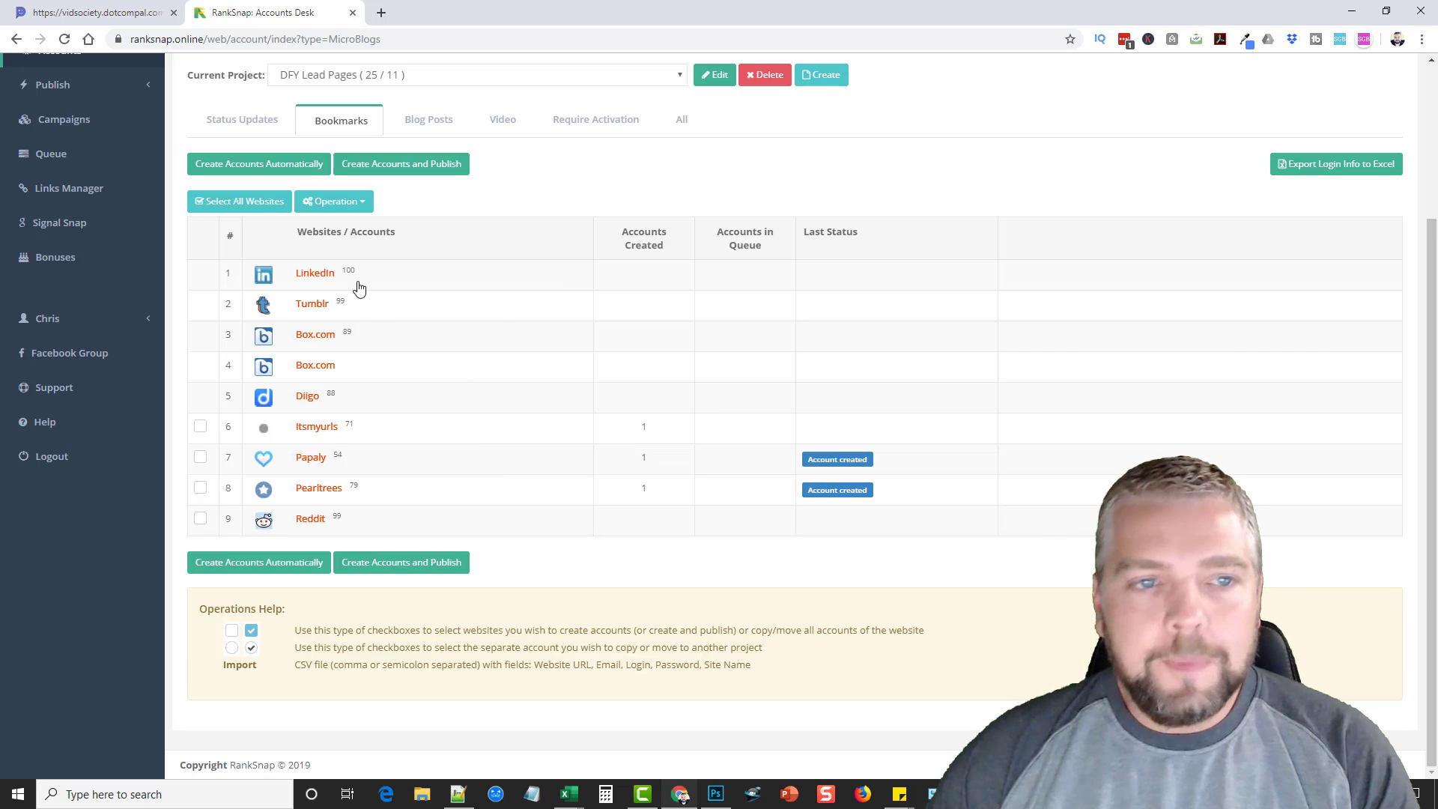
left_click(415, 122)
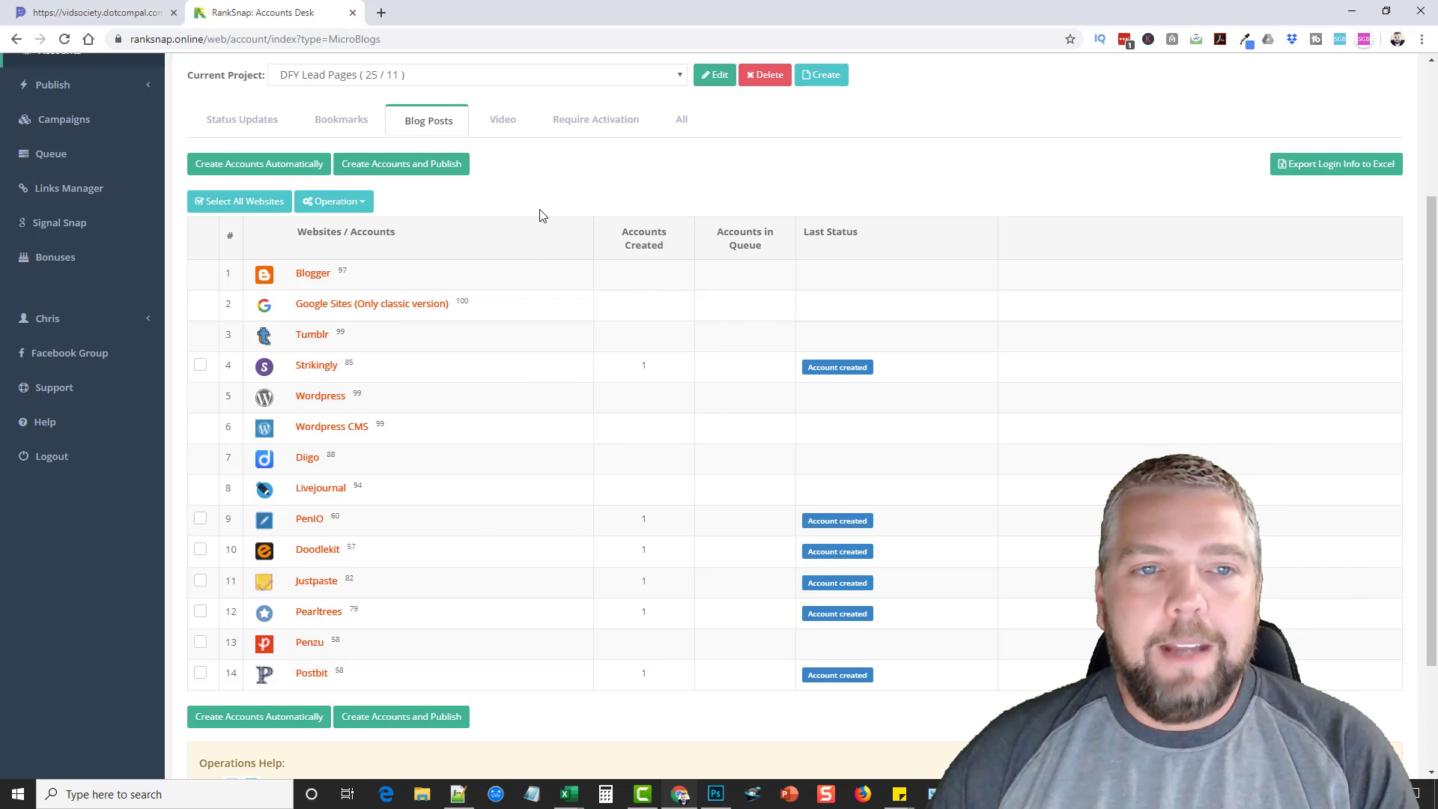
- List the video sites Youtube, Vimeo.com, Dailymotion and Tumblr, with one Vimeo.com account
left_click(1333, 172)
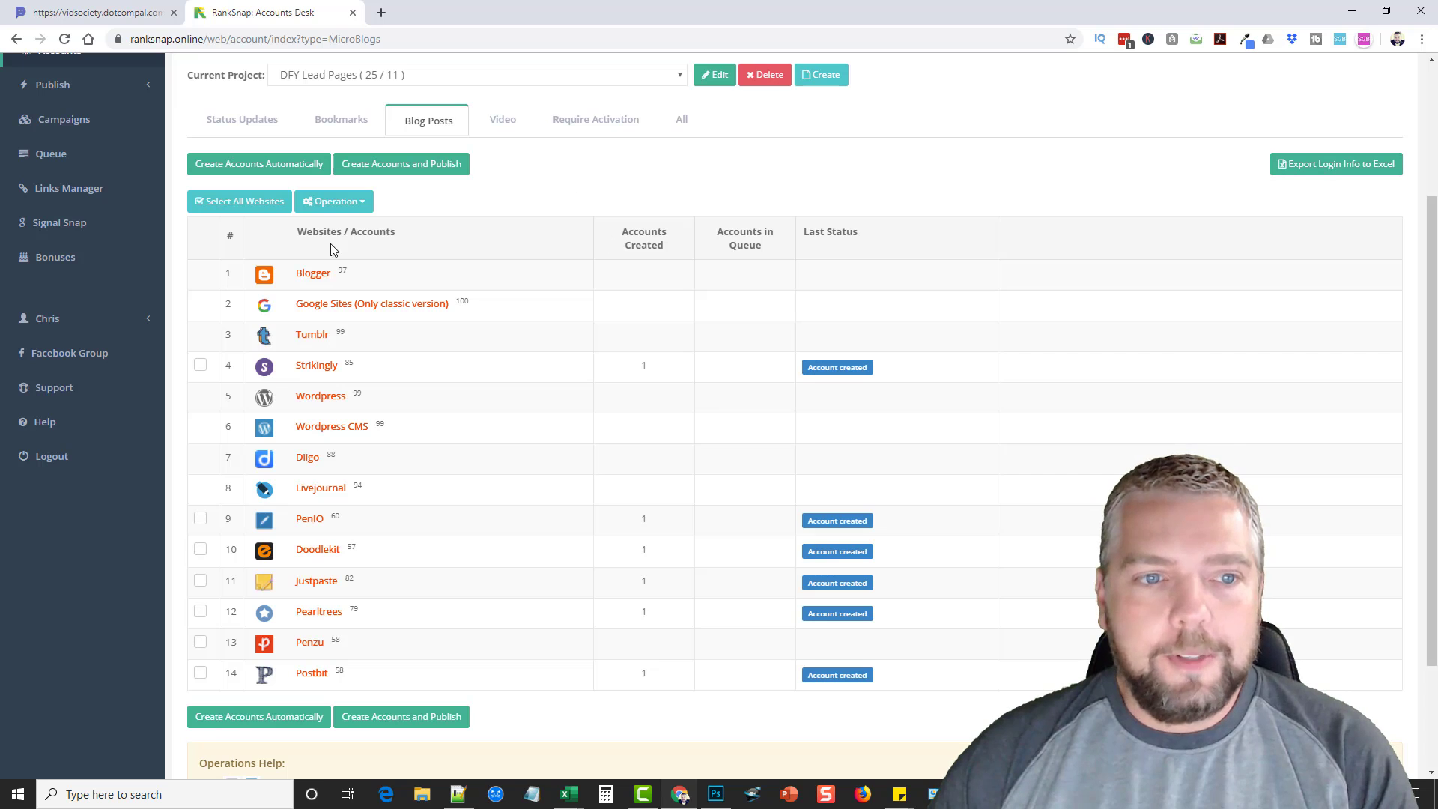
left_click(495, 123)
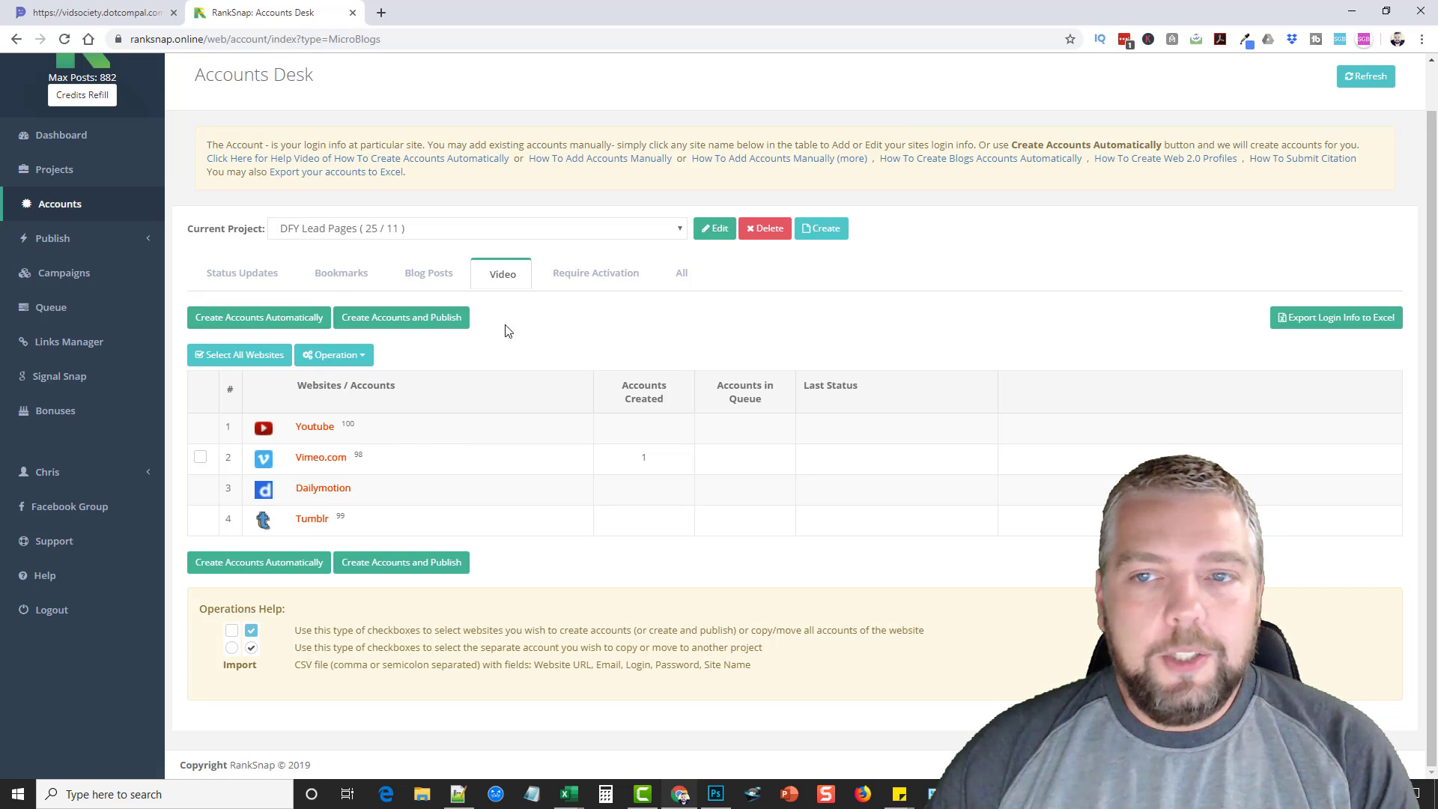
- Open the DFY Lead Pages campaign settings and review its title, money site URL and help note
left_click(65, 272)
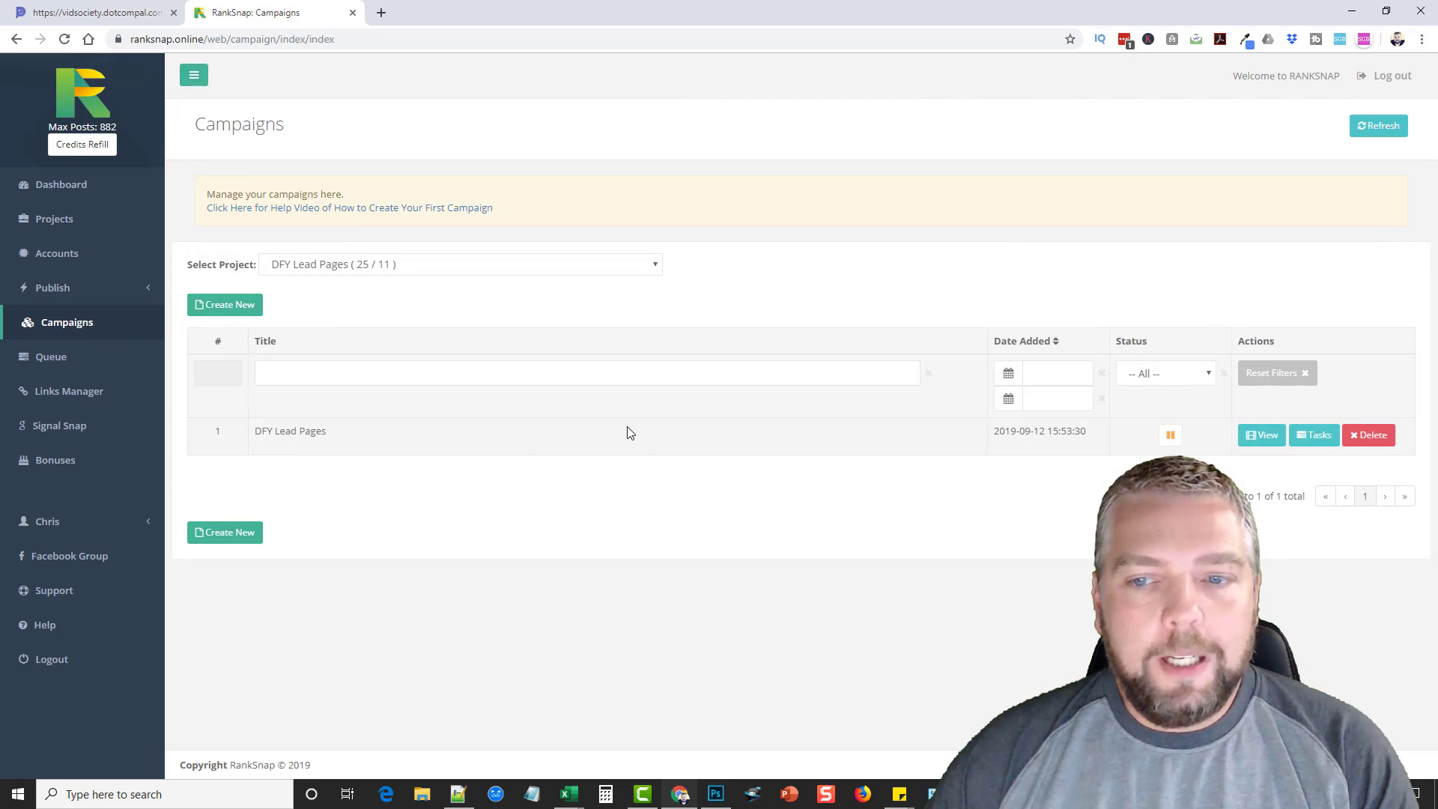
left_click(1265, 440)
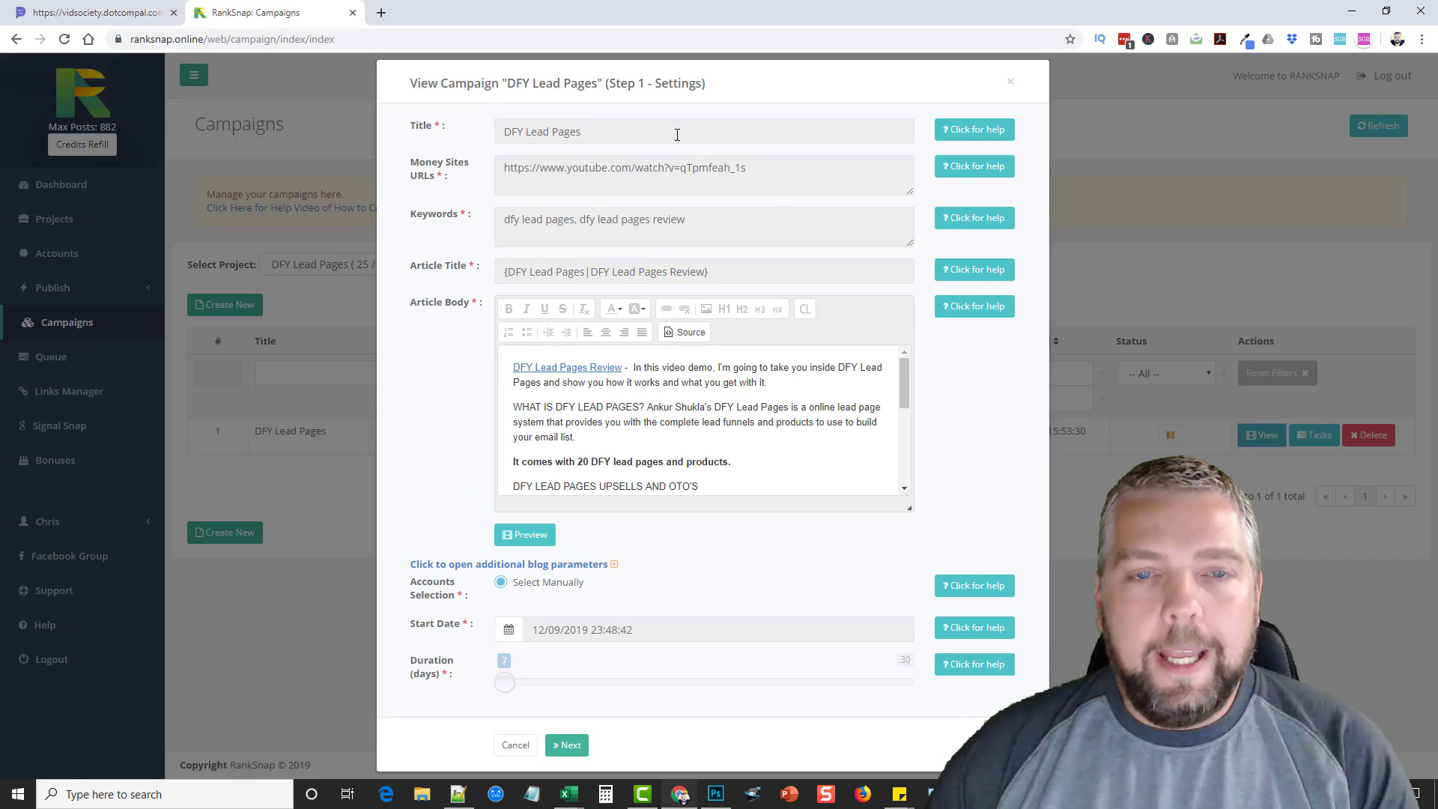
triple_click(599, 140)
left_click_drag(749, 168, 502, 167)
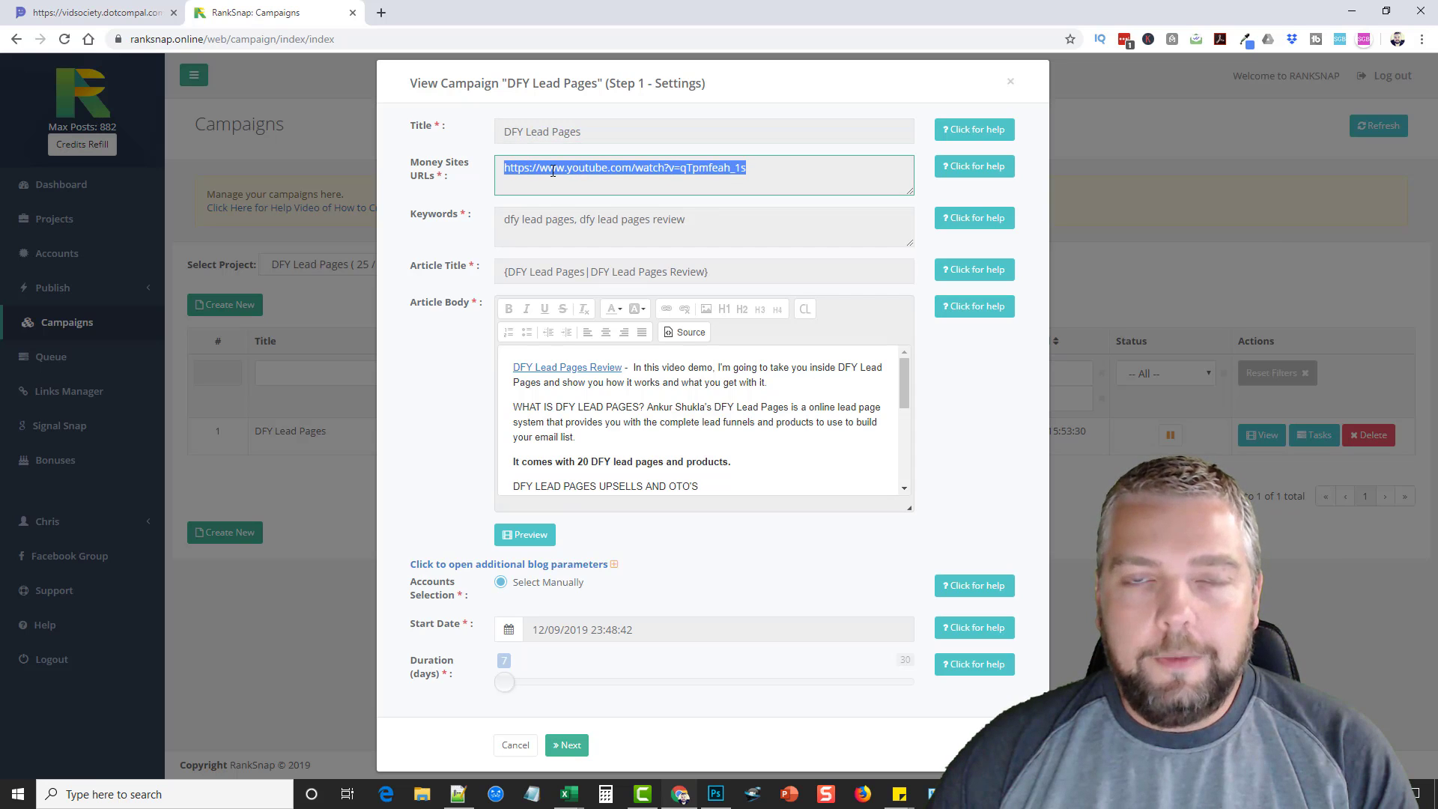
left_click(980, 169)
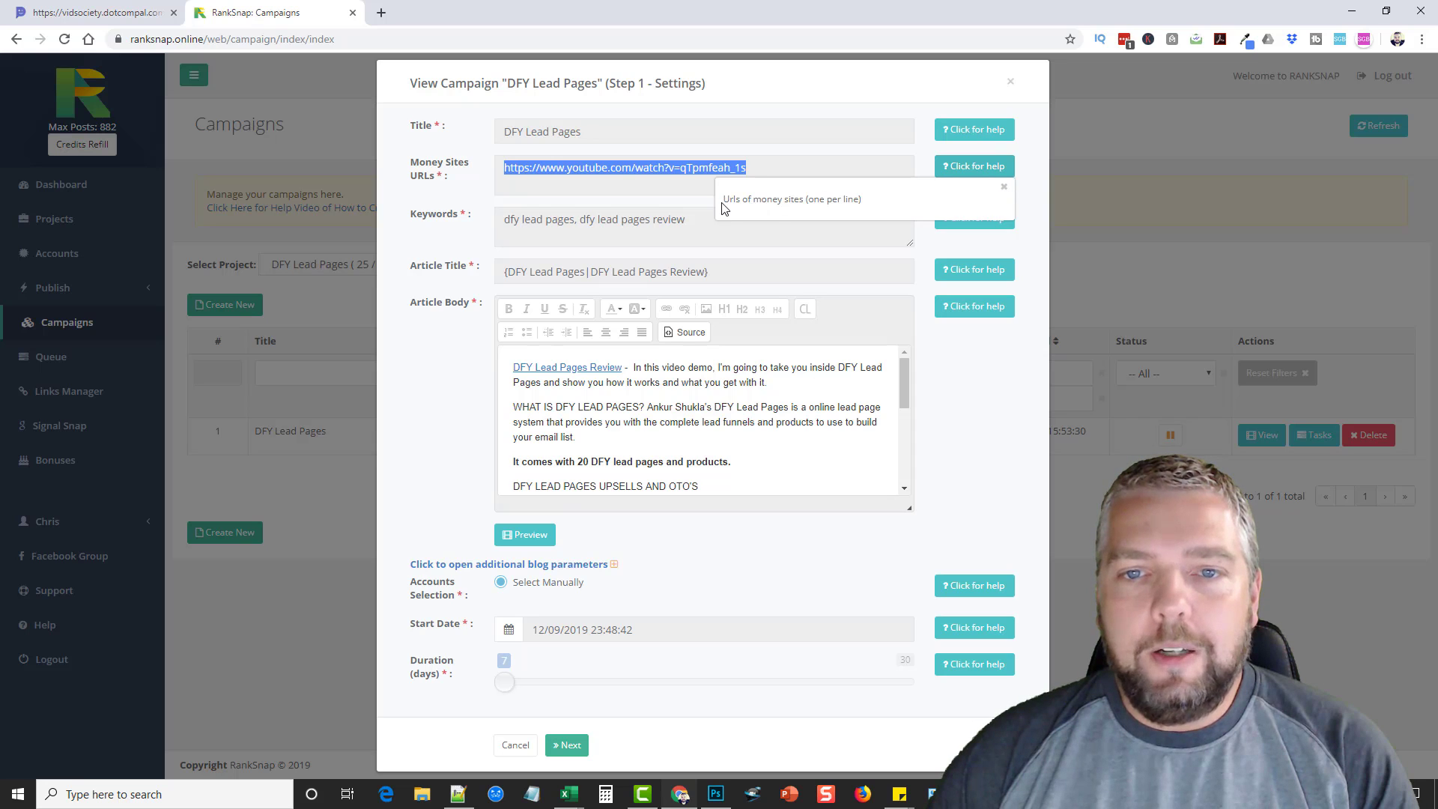
left_click(1003, 188)
left_click(786, 176)
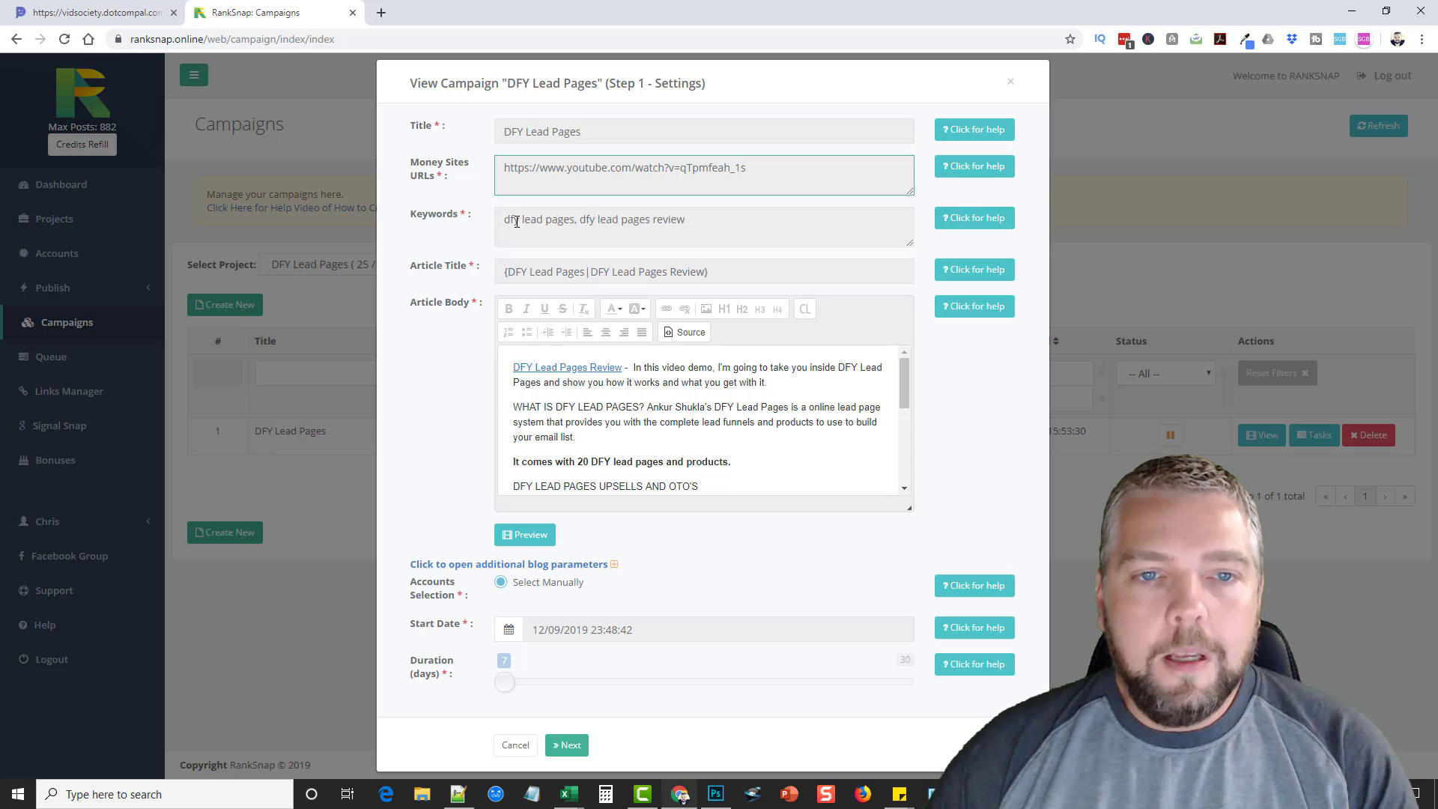
- Review the campaign keywords and spun article title, and scroll the Article Body editor
left_click_drag(504, 220, 692, 219)
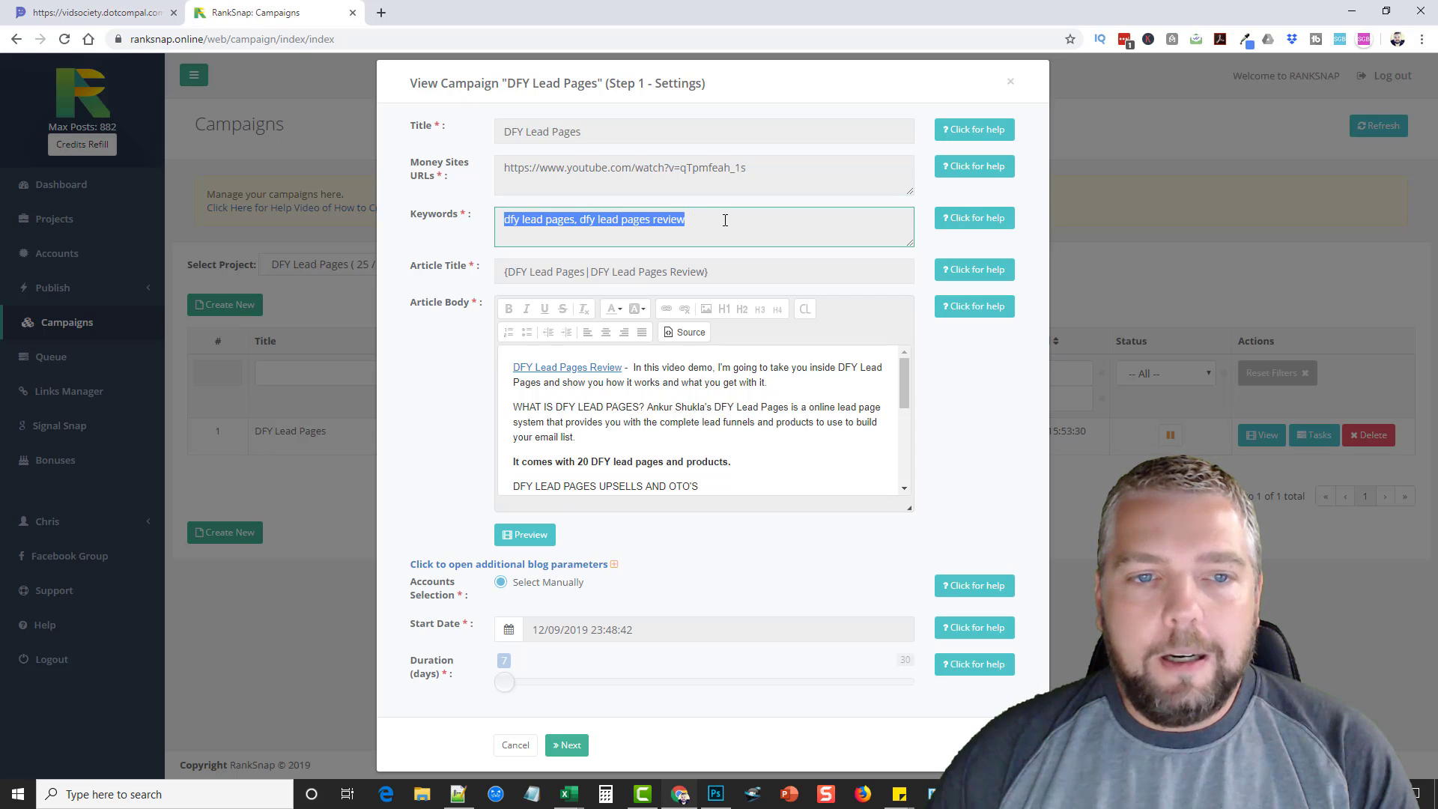
left_click(725, 219)
left_click_drag(706, 271, 555, 264)
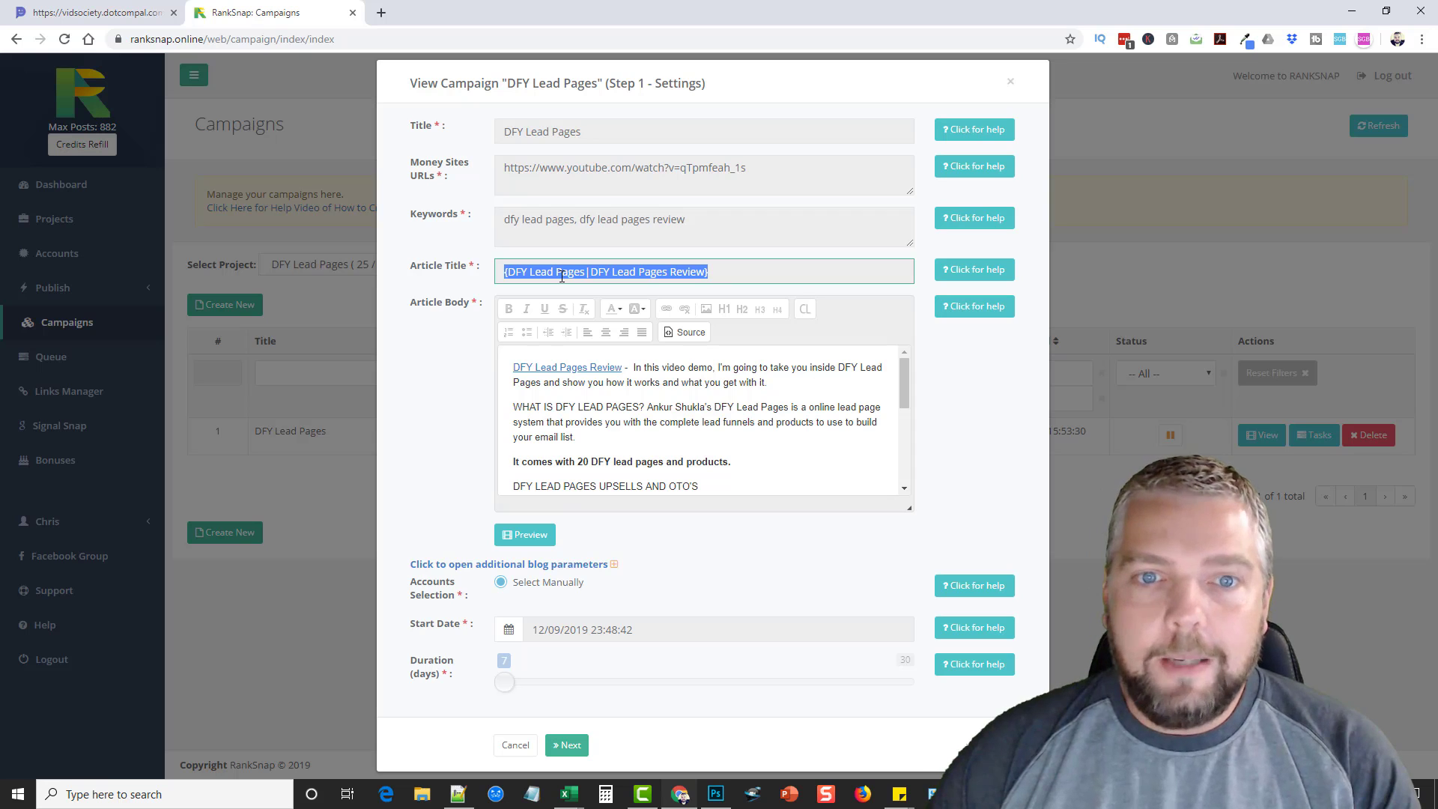
left_click(739, 271)
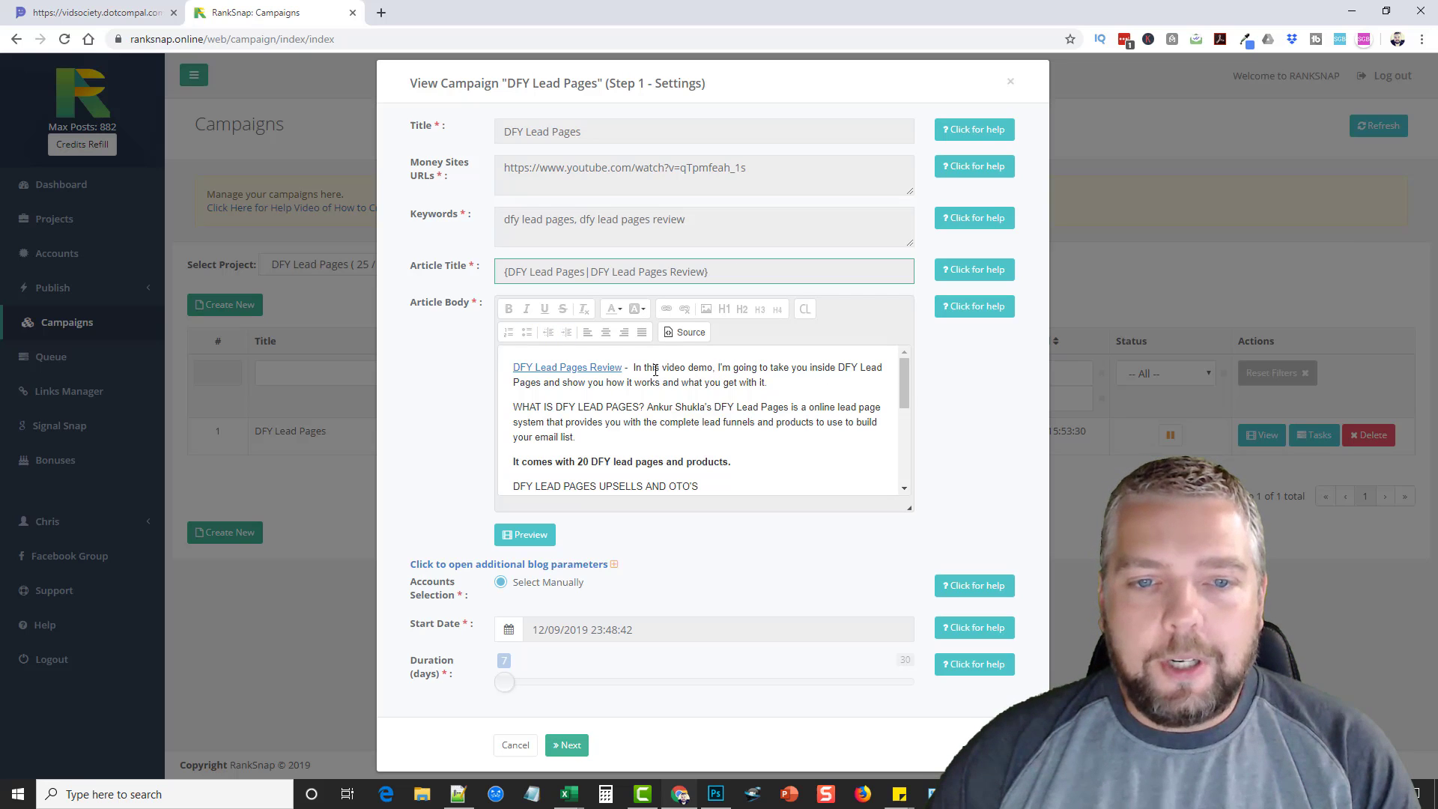
mouse_move(904, 375)
left_mouse_down()
mouse_move(903, 472)
mouse_move(897, 363)
left_mouse_up()
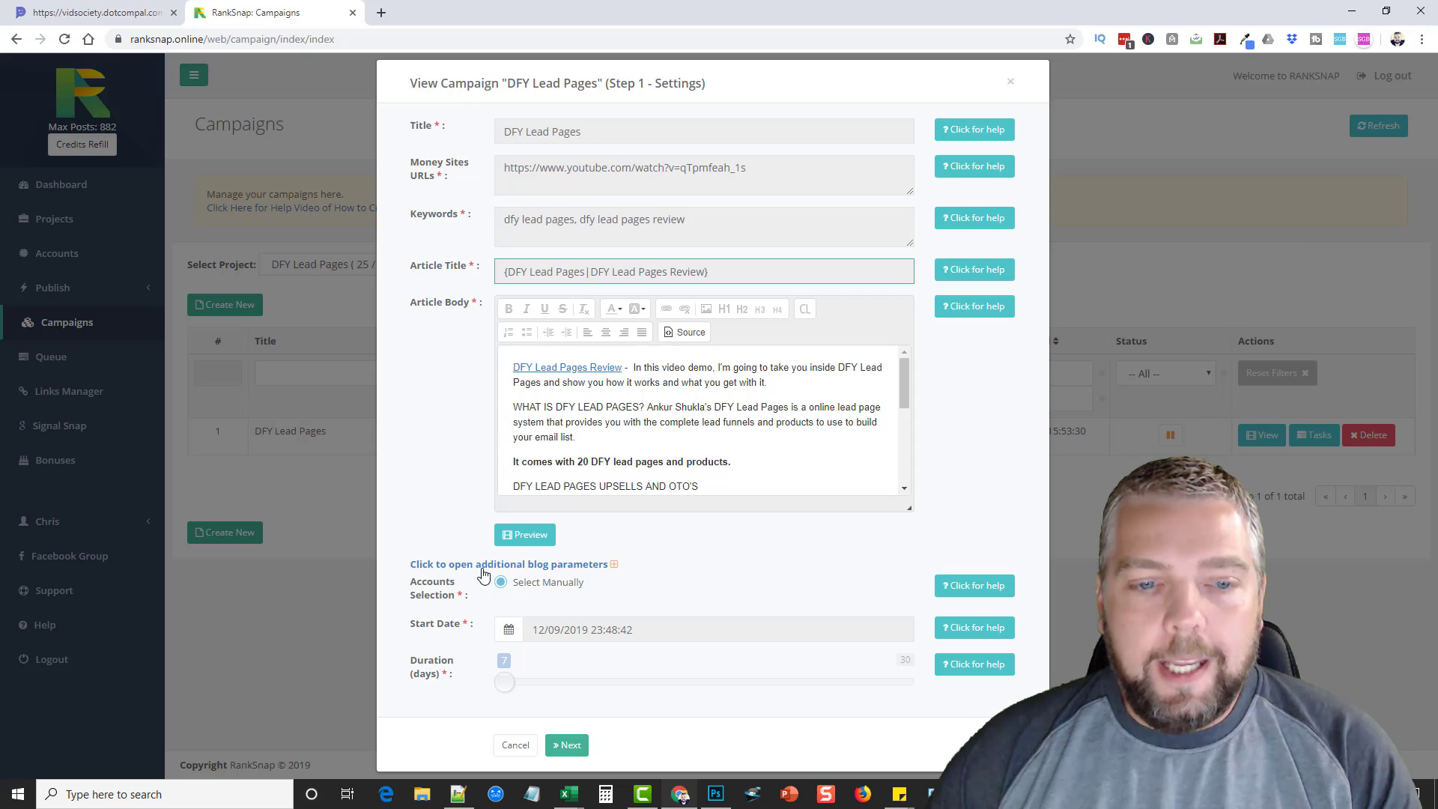
- Preview the campaign article, regenerating it three times with other title variations, then close it
left_click(524, 536)
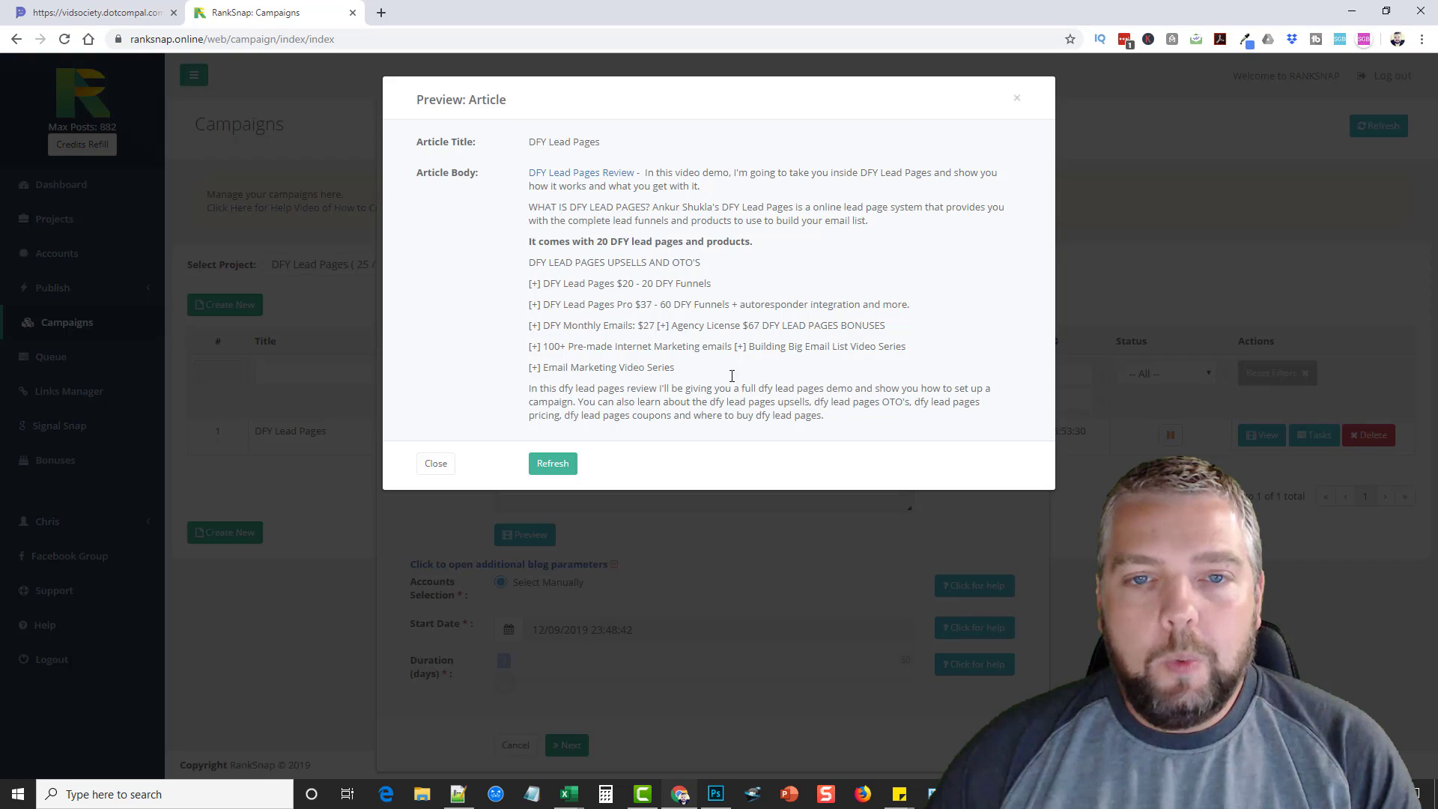
left_click(558, 465)
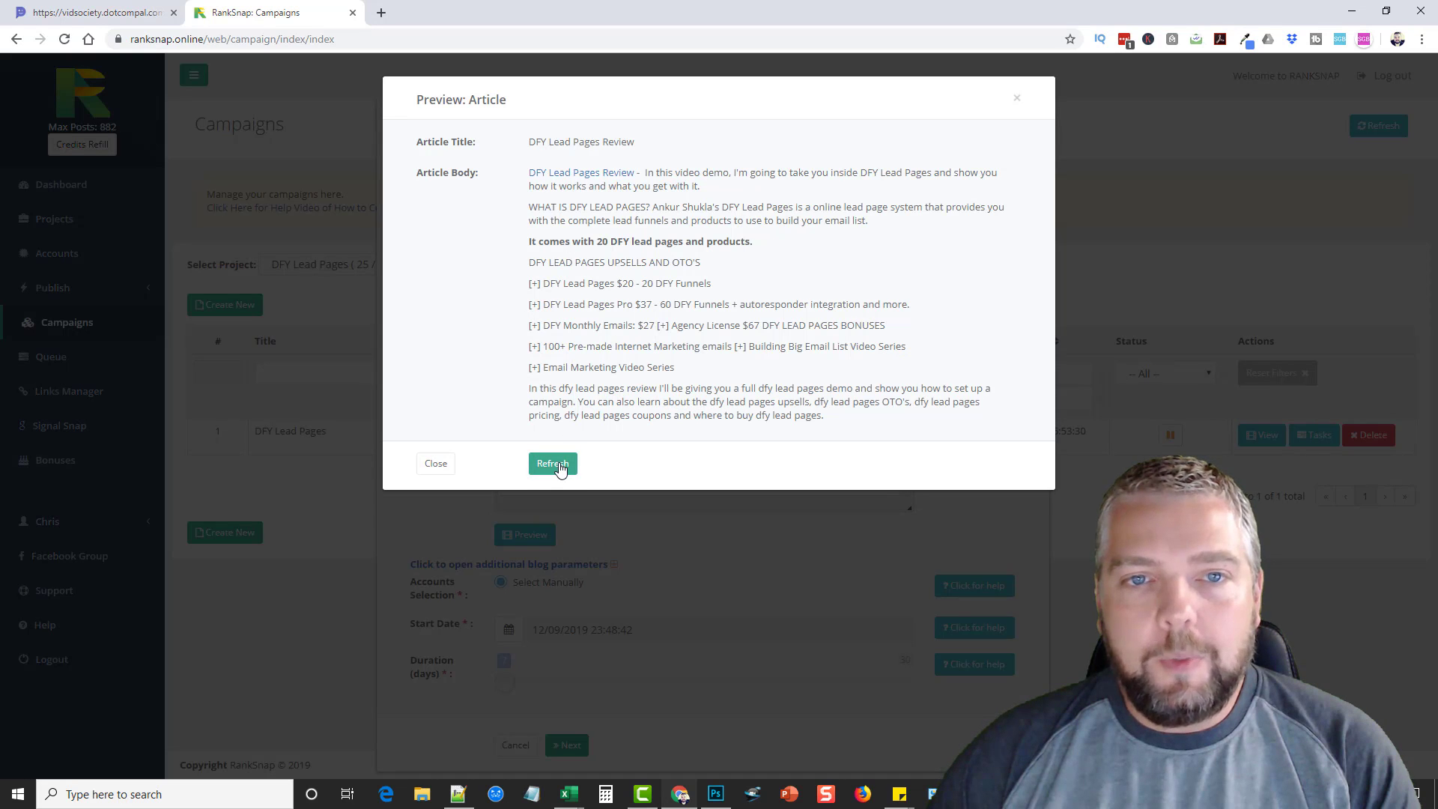
left_click(555, 464)
left_click(553, 463)
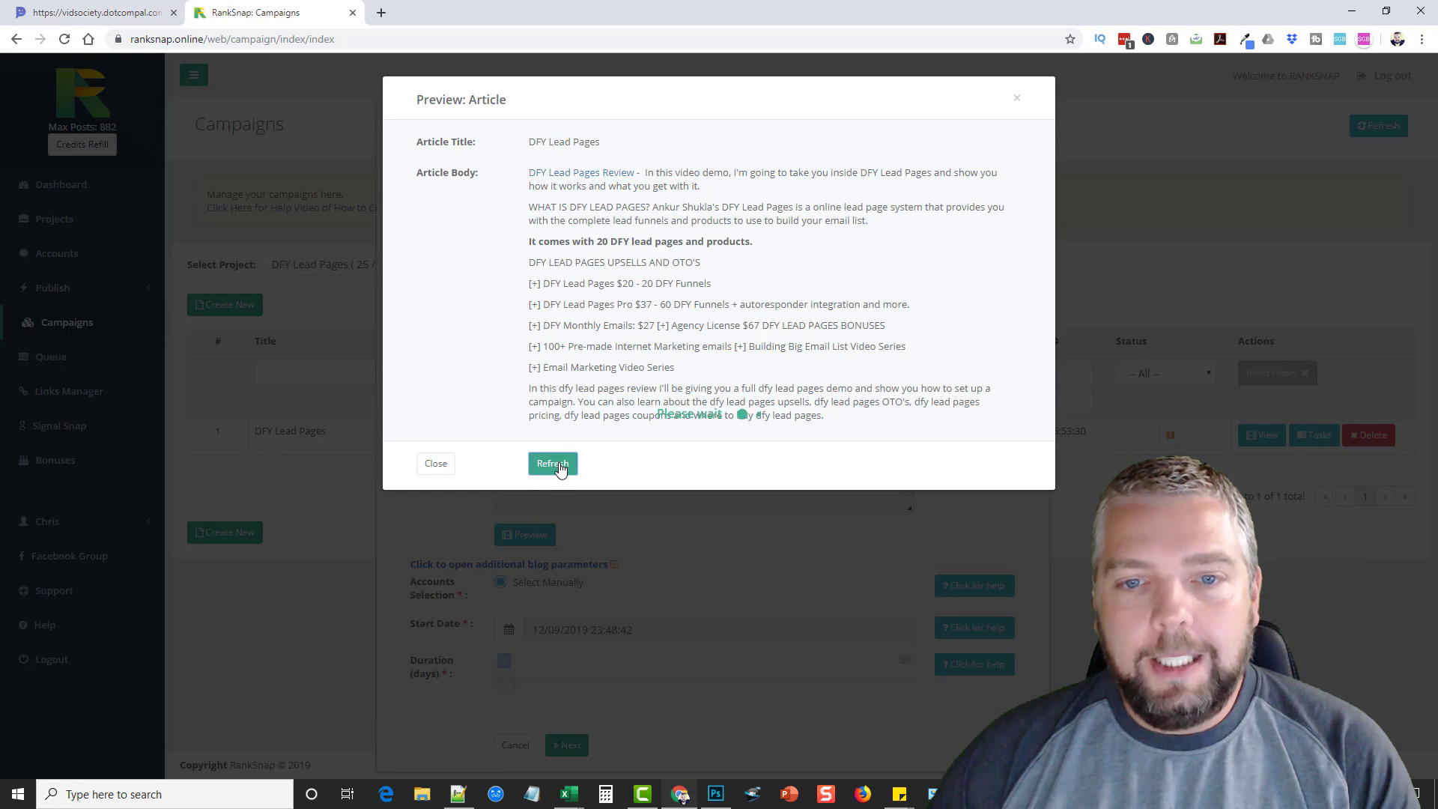
left_click(428, 465)
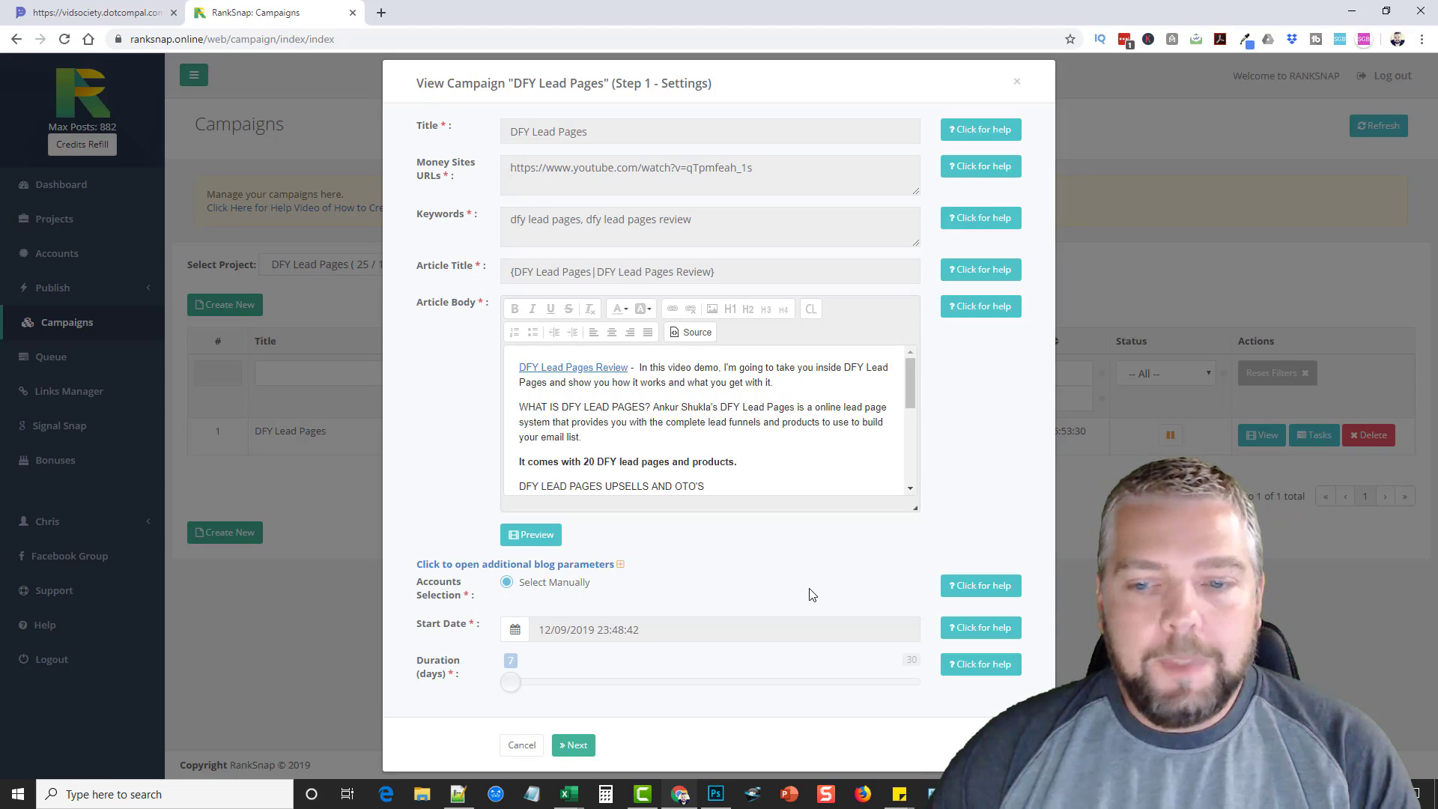
- Review the manual account selection help and the additional blog parameters, then collapse them
left_click(983, 587)
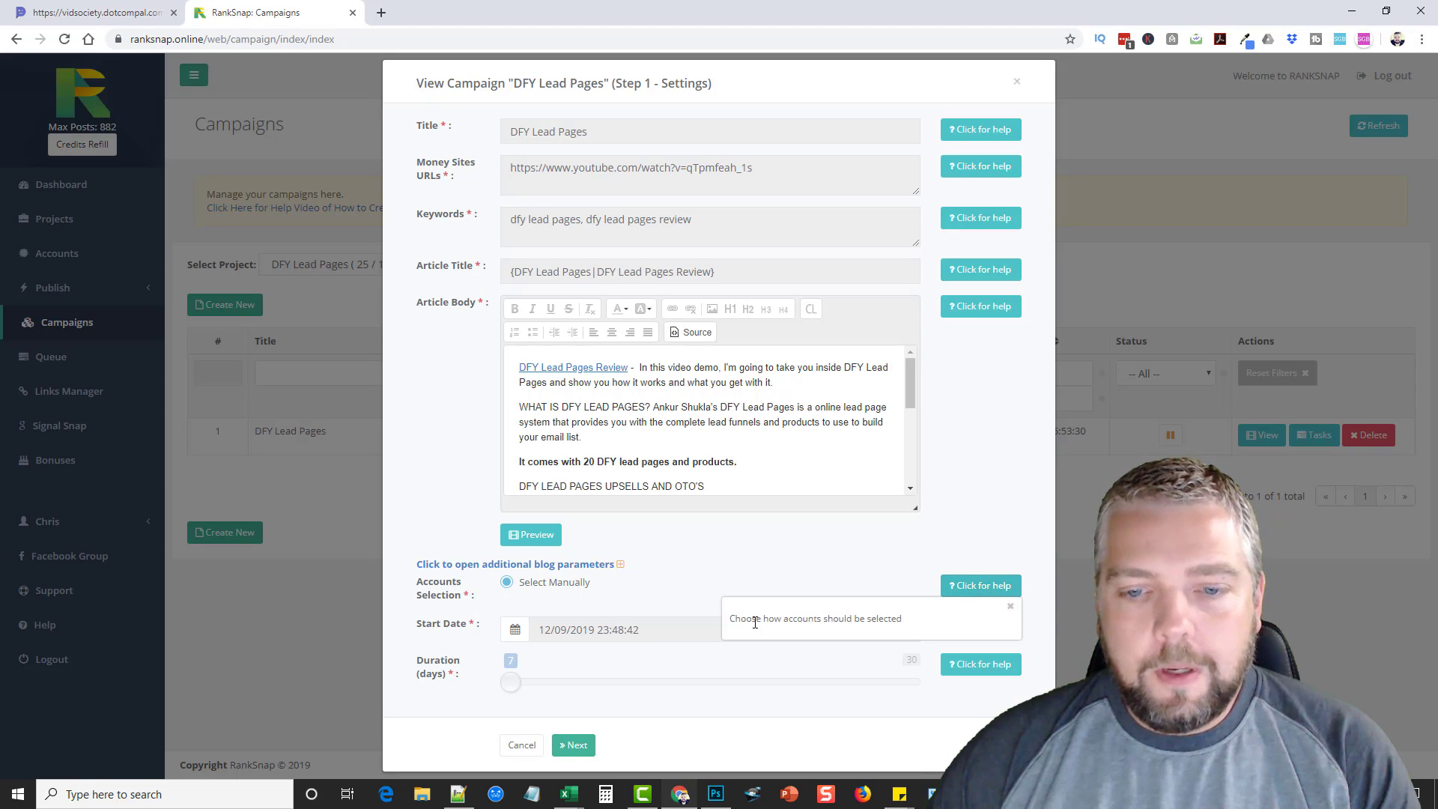
left_click(827, 583)
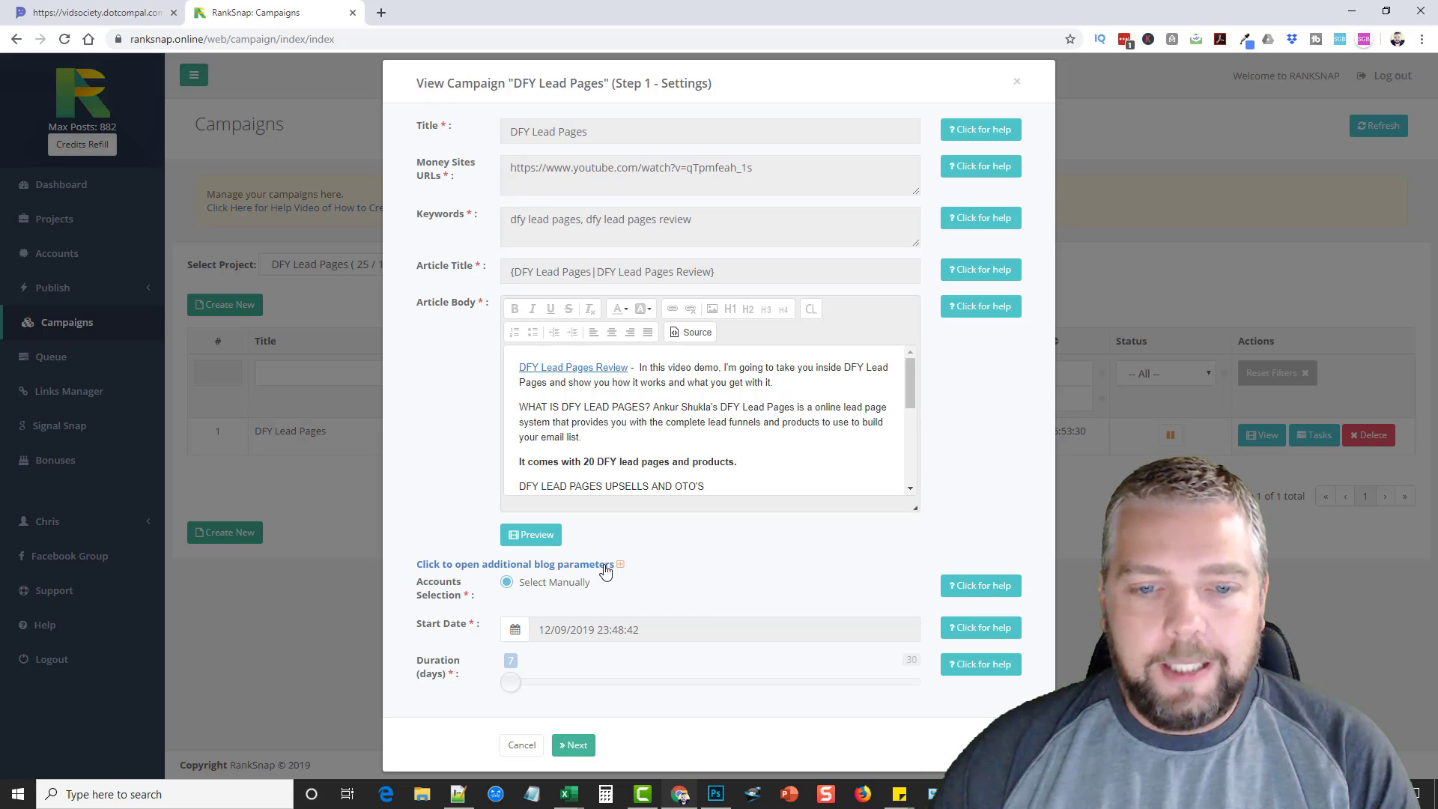
left_click(621, 566)
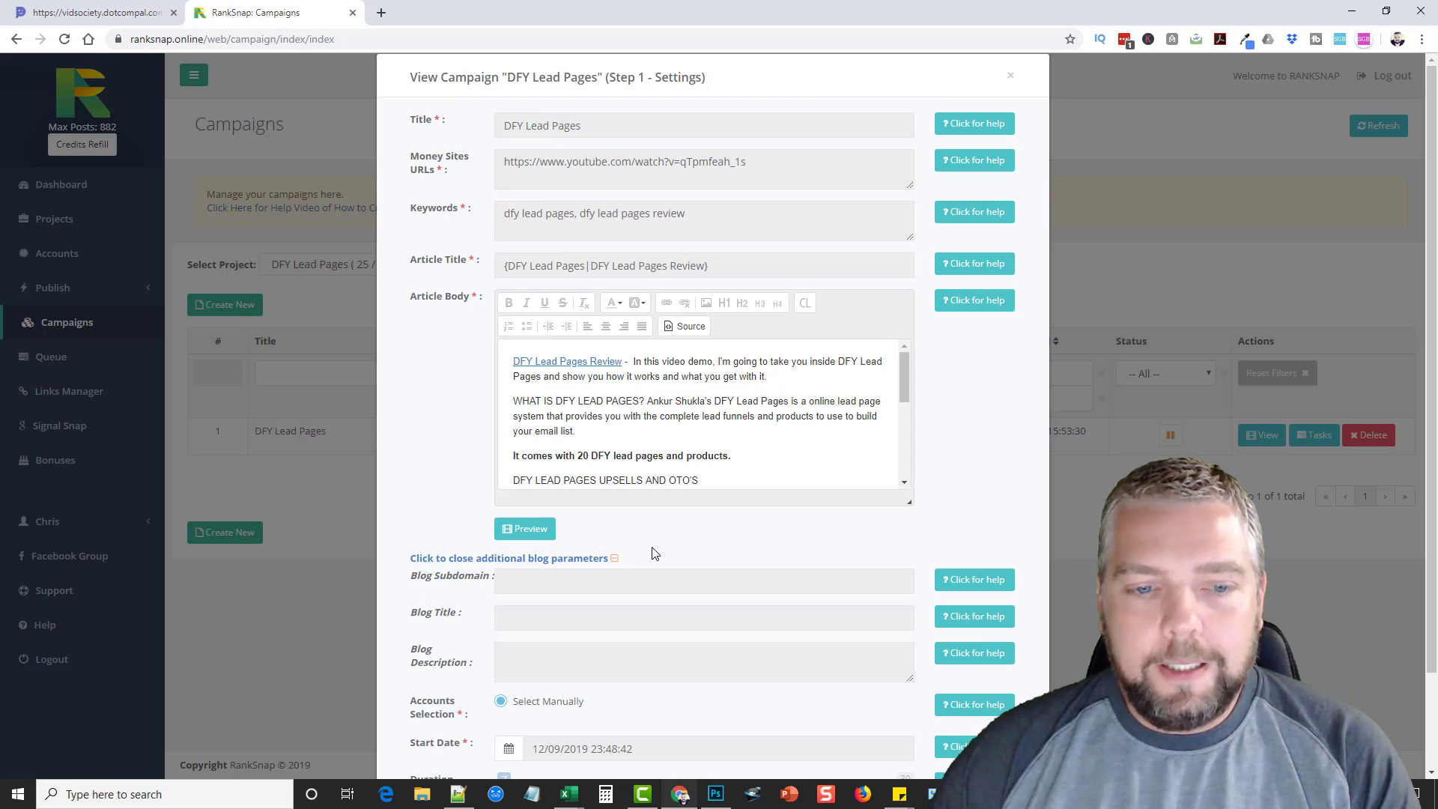
scroll(655, 554, "down", 2)
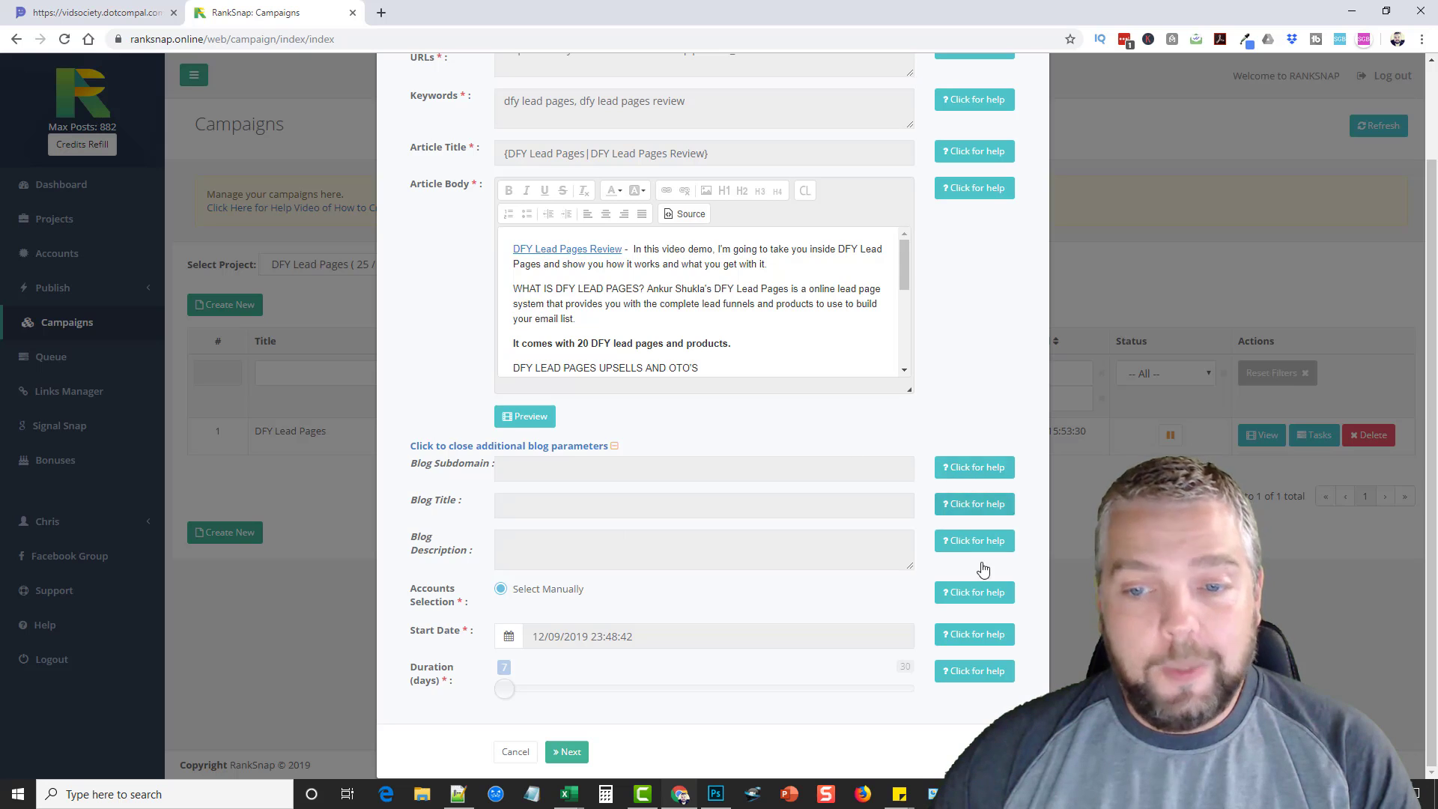
left_click(615, 448)
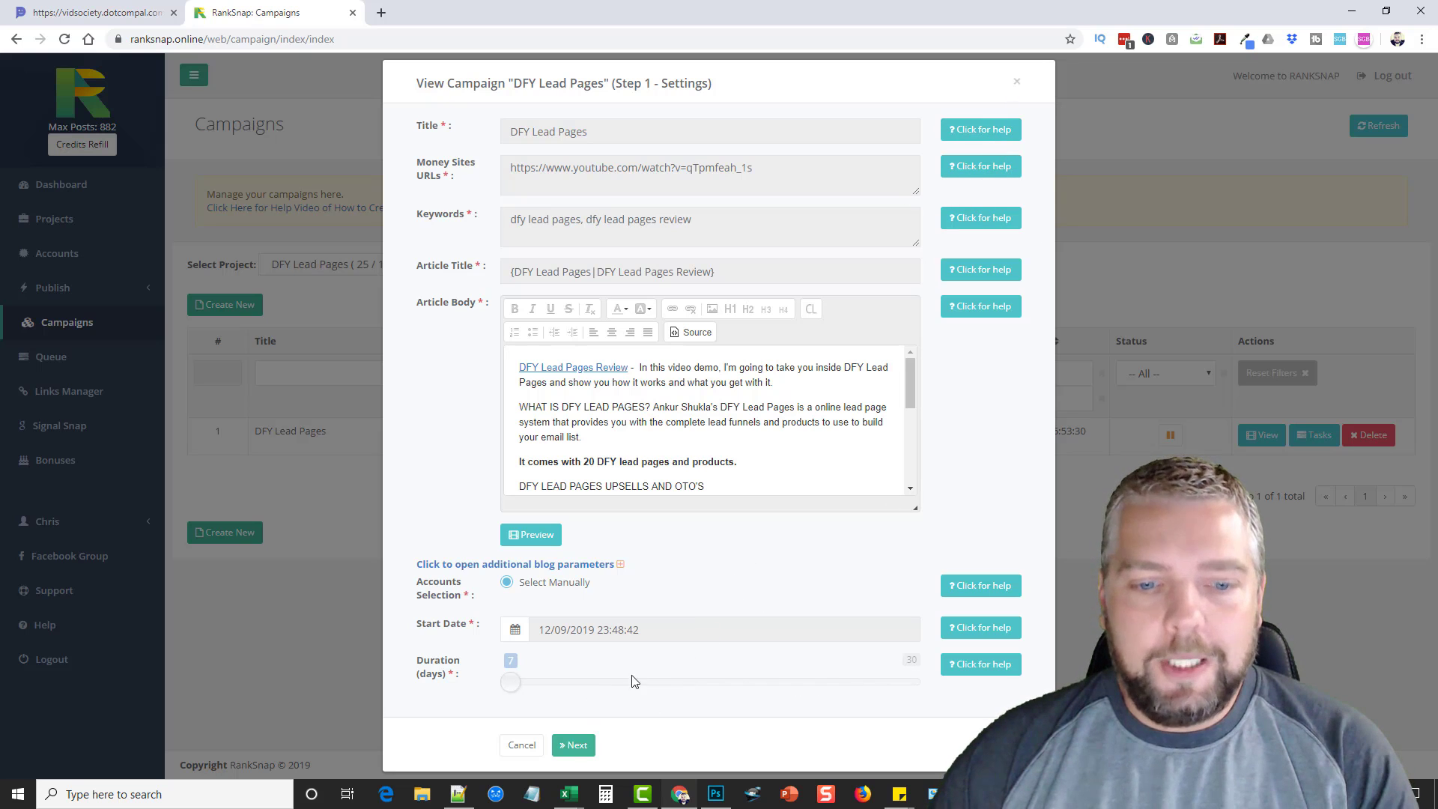
- Advance to Step 2 - Structure and pan the diagram's Blogs, Bookmarks and Status Updates tiers
left_click(574, 746)
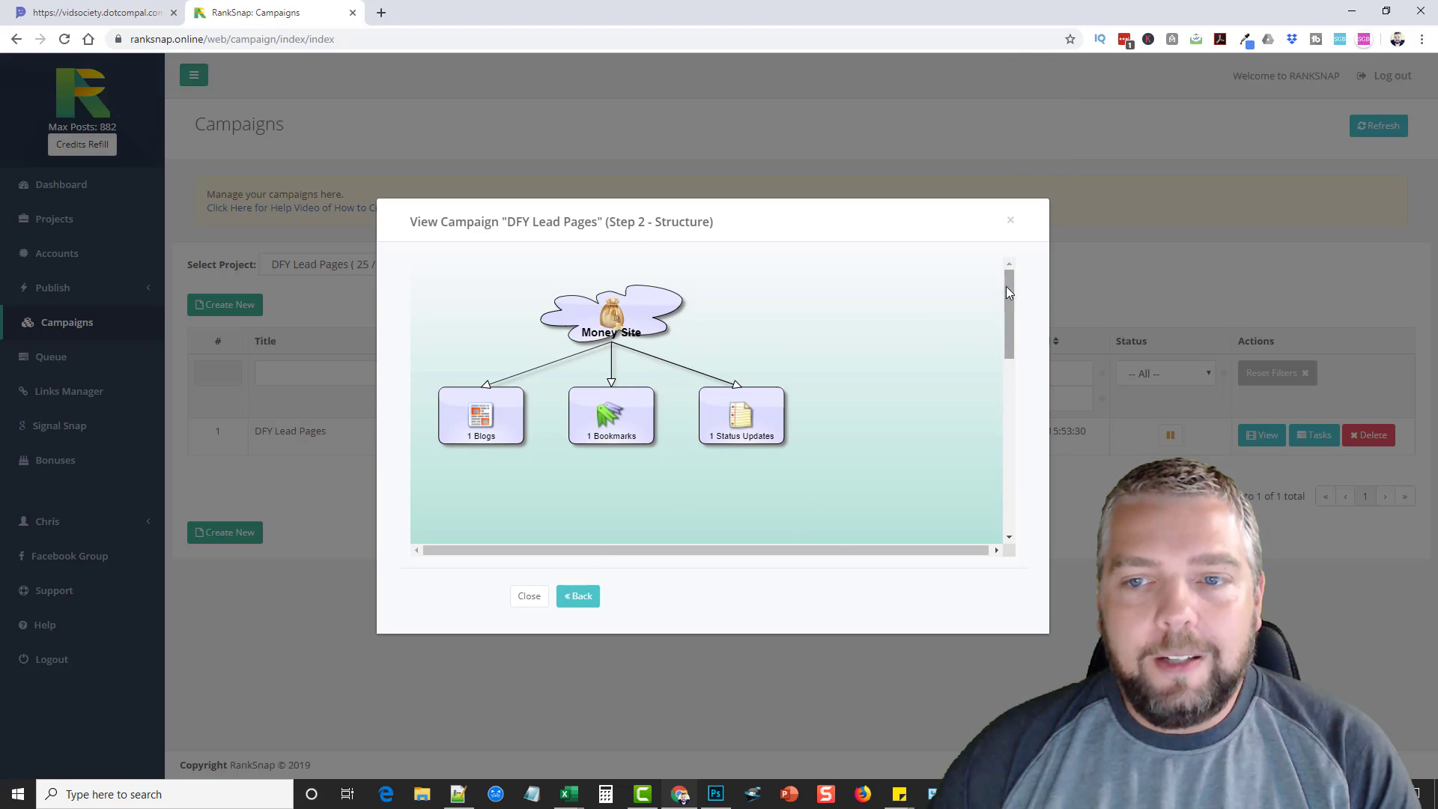
mouse_move(1010, 285)
left_mouse_down()
mouse_move(1010, 306)
mouse_move(1001, 281)
left_mouse_up()
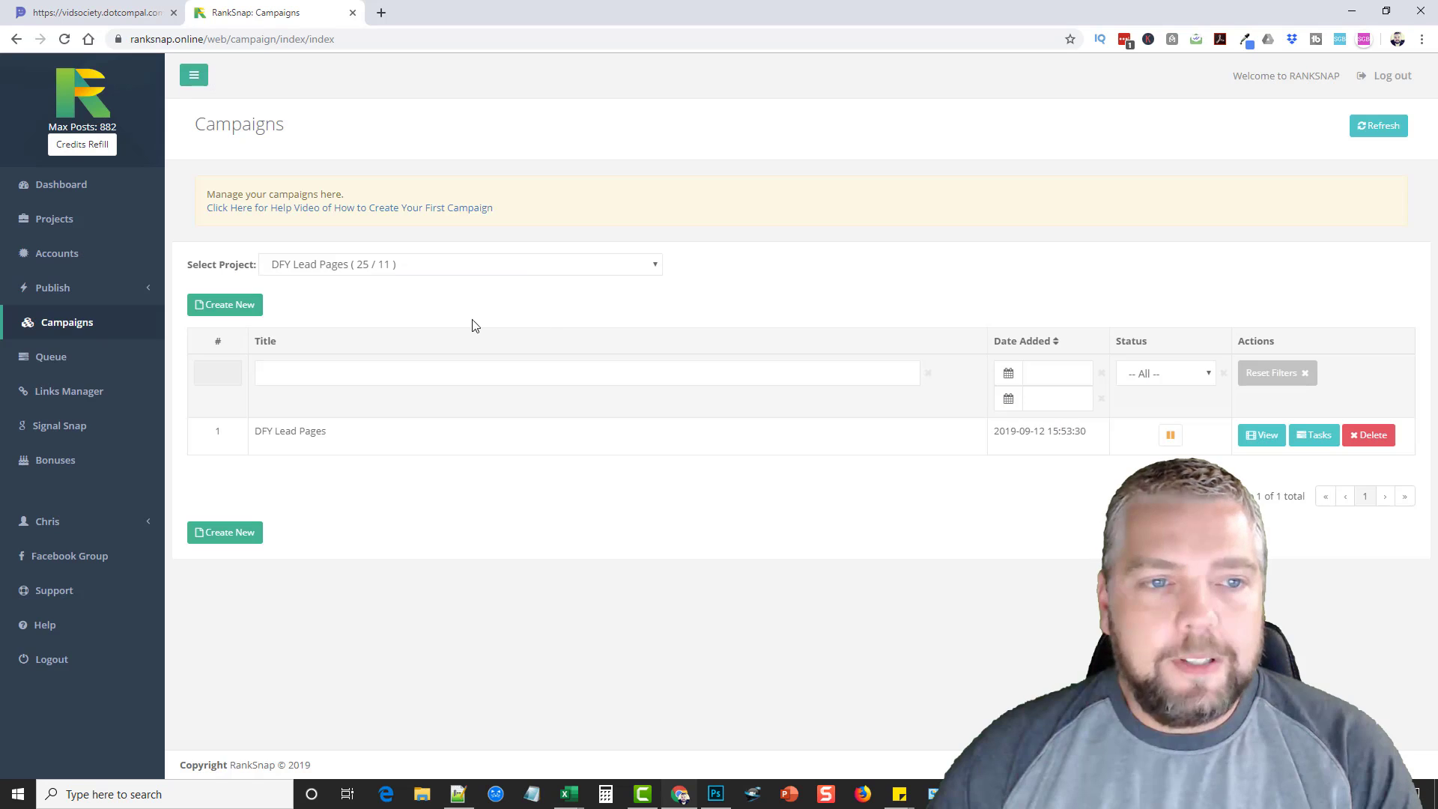
left_click(1010, 220)
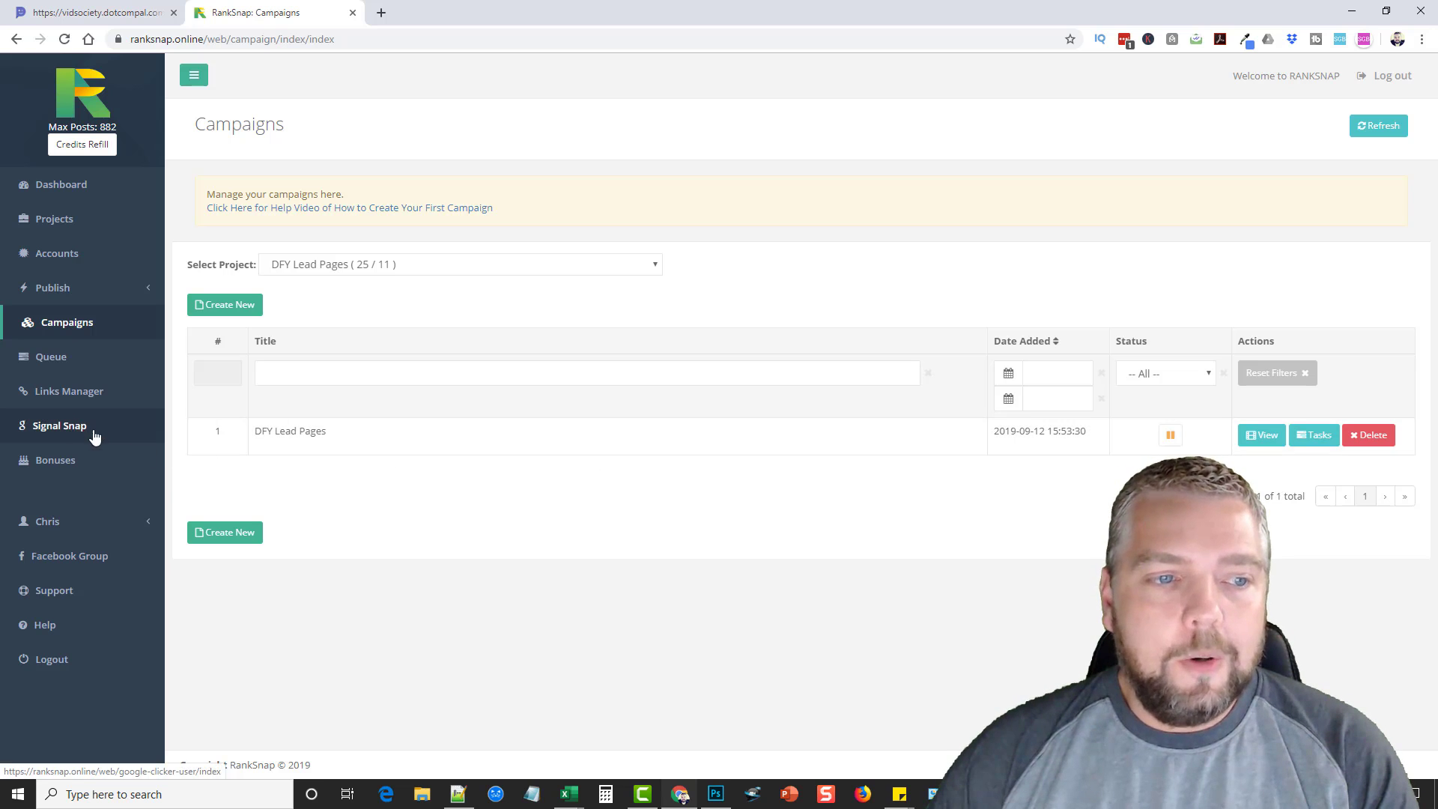
- Open Signal Snap and review its cipamericas.org URL, keyword 'maxfunnels review' and 4-credit cost
left_click(63, 424)
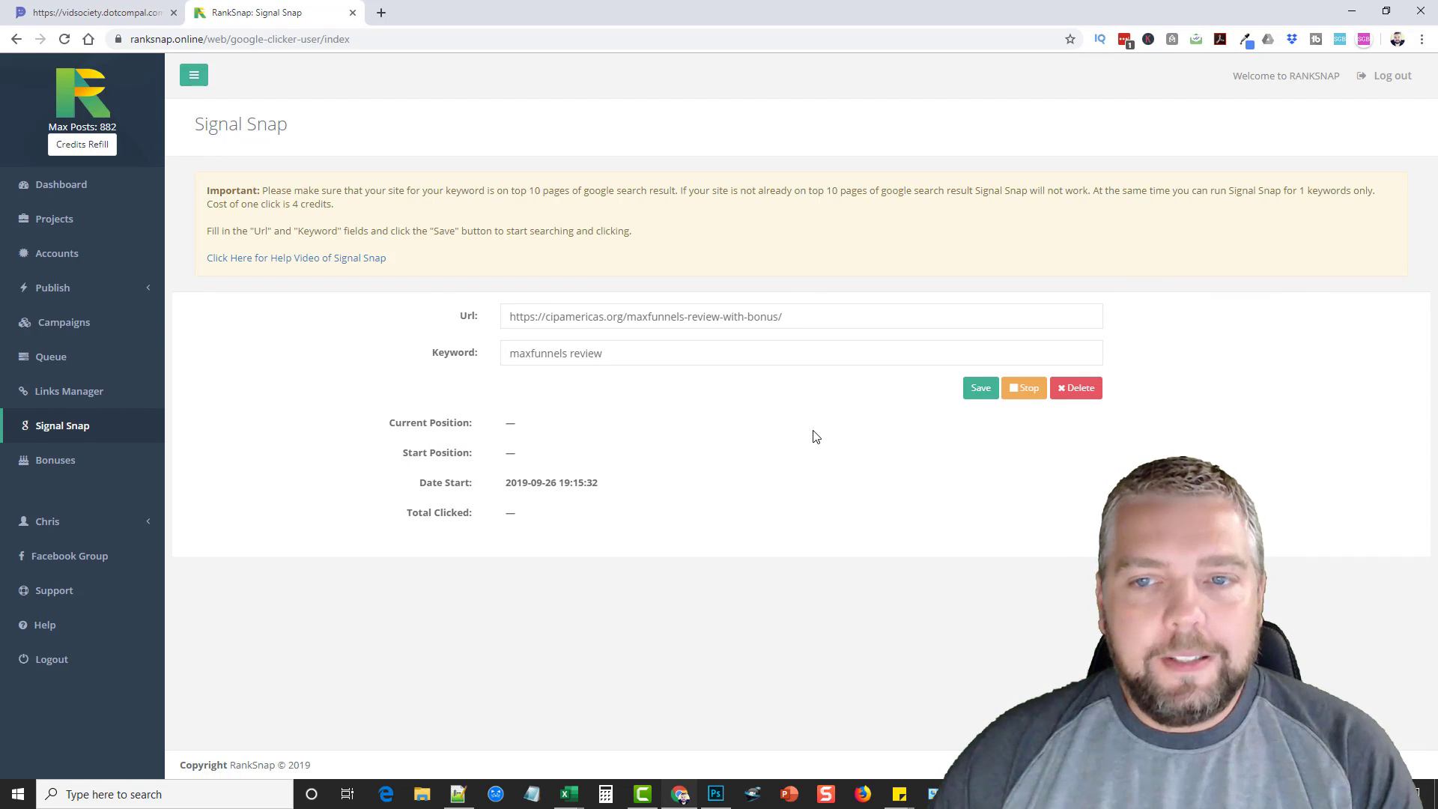
left_click(811, 317)
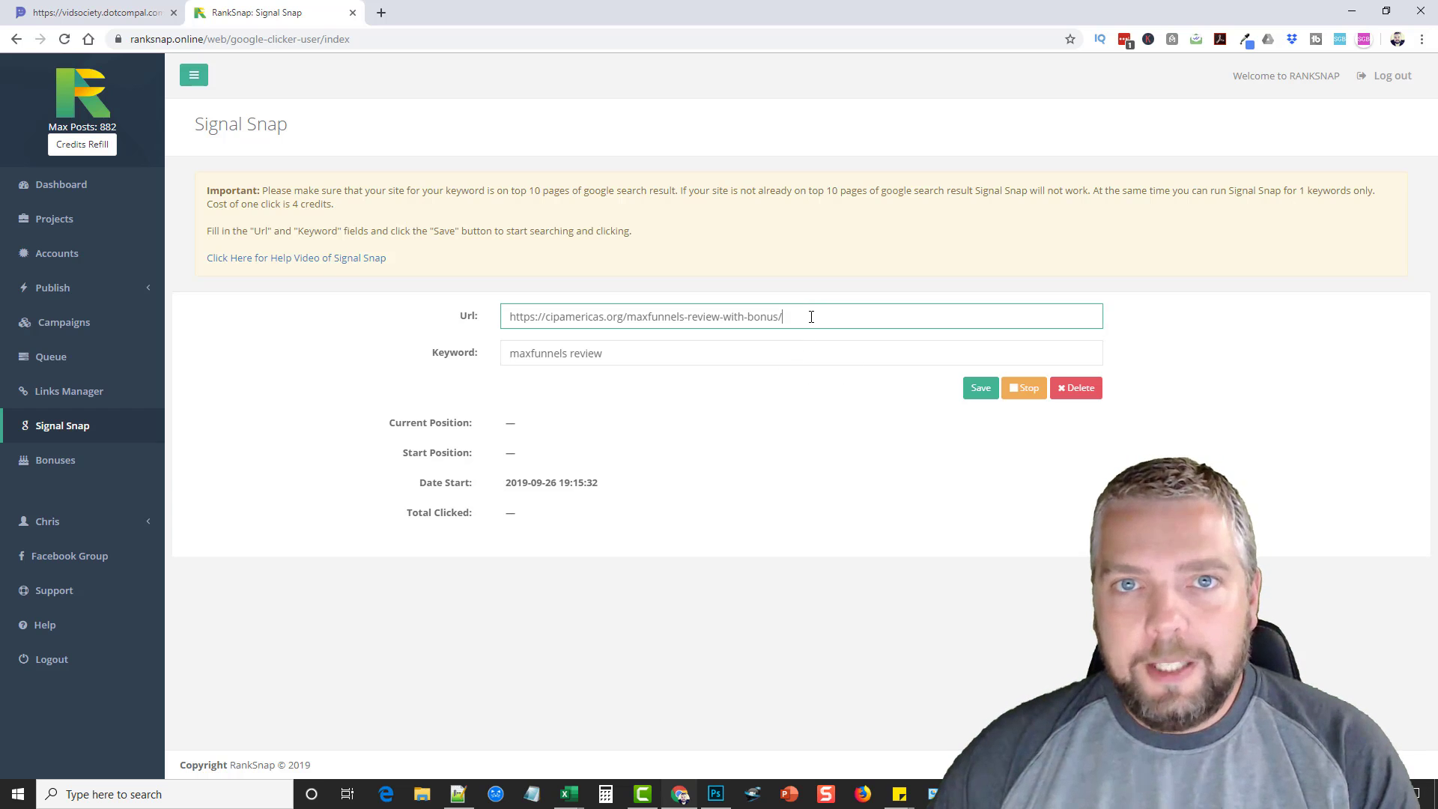
left_click(739, 350)
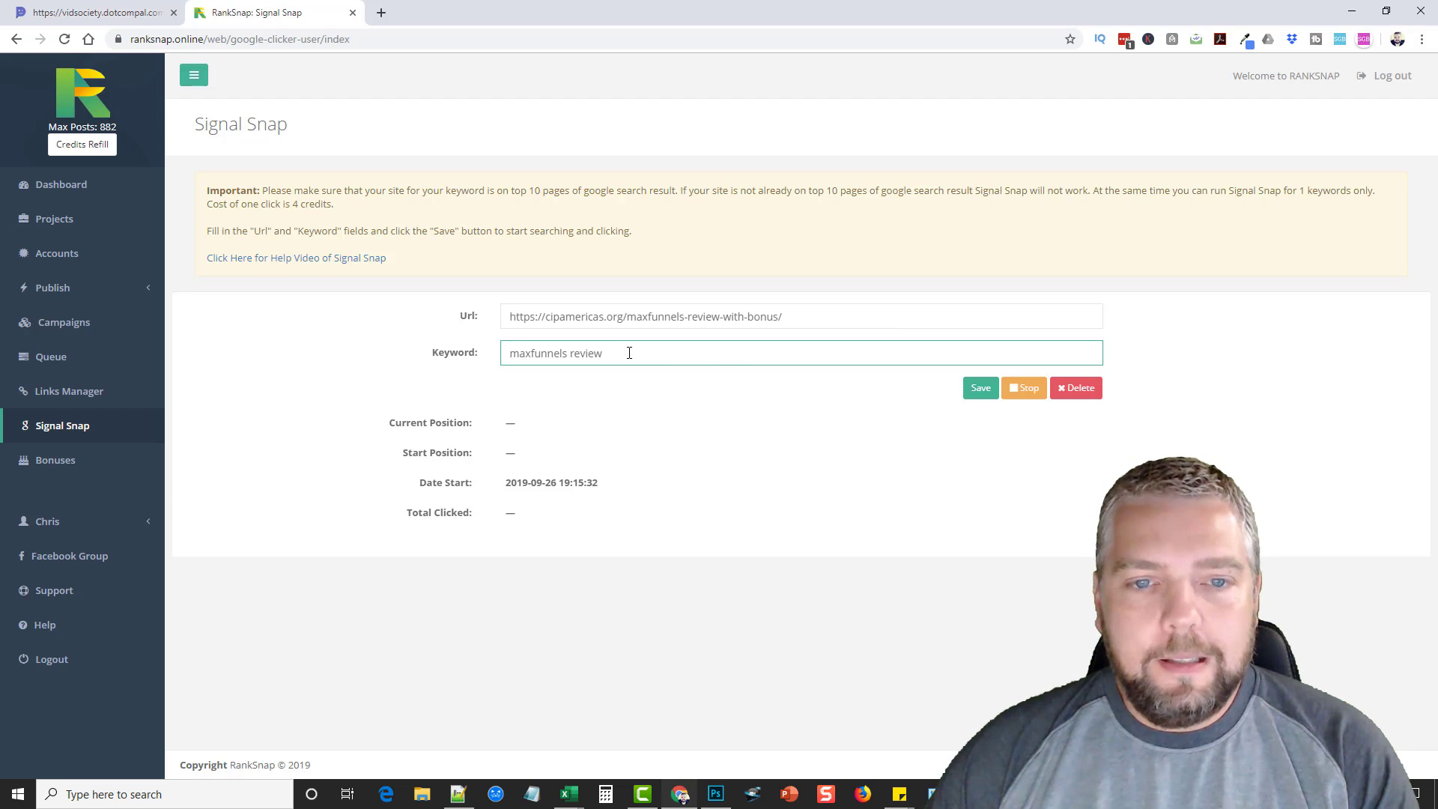
left_click_drag(600, 353, 509, 352)
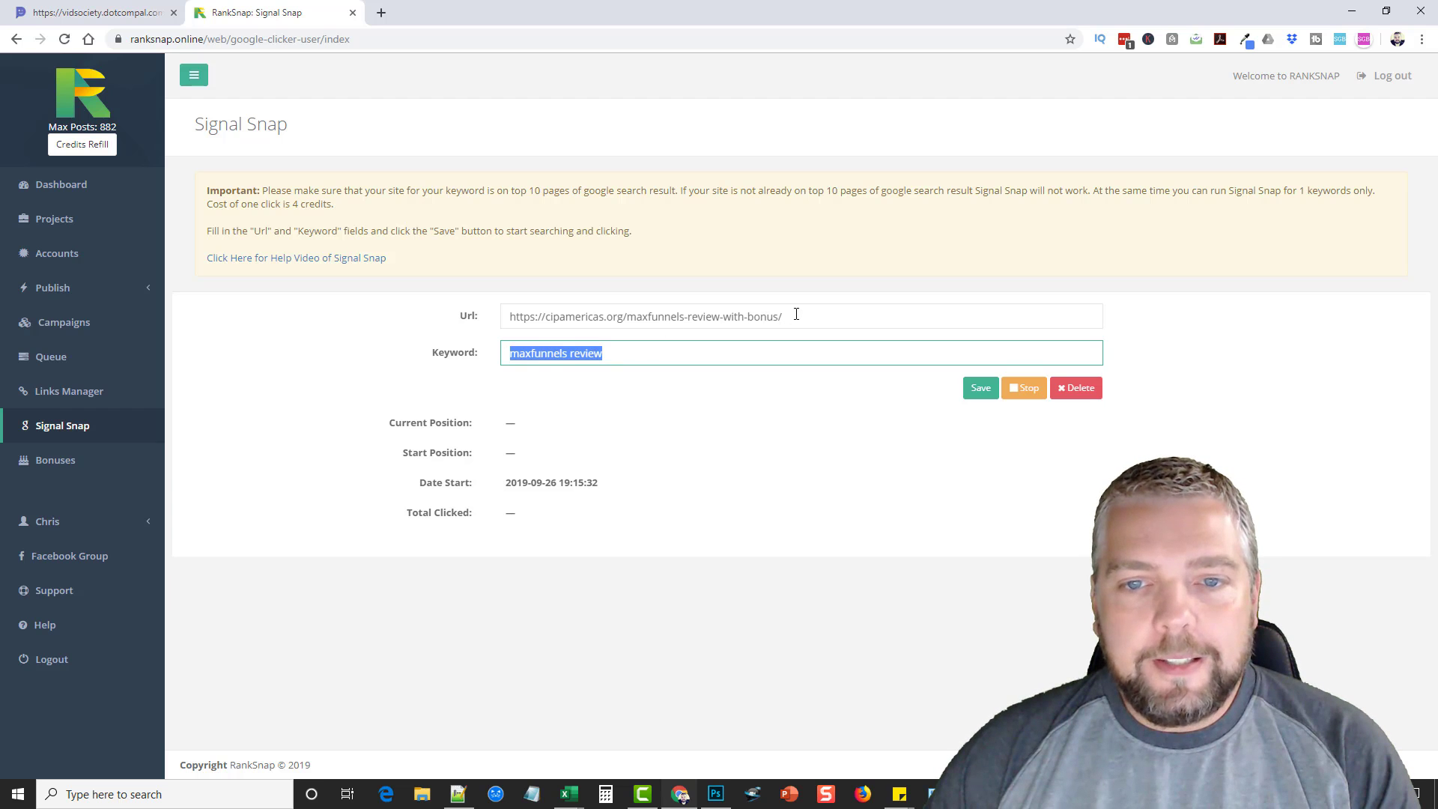
left_click_drag(796, 314, 488, 319)
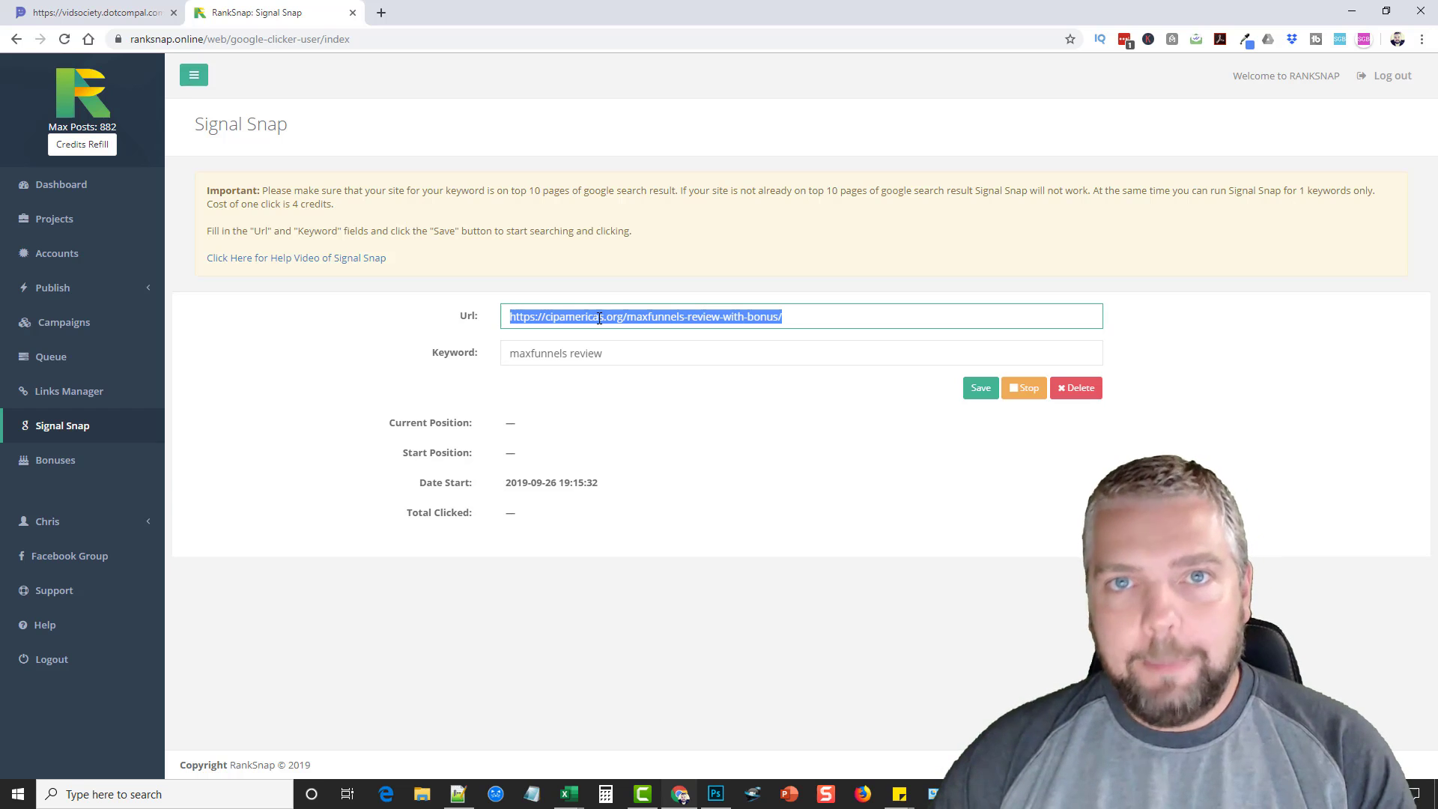
left_click(801, 317)
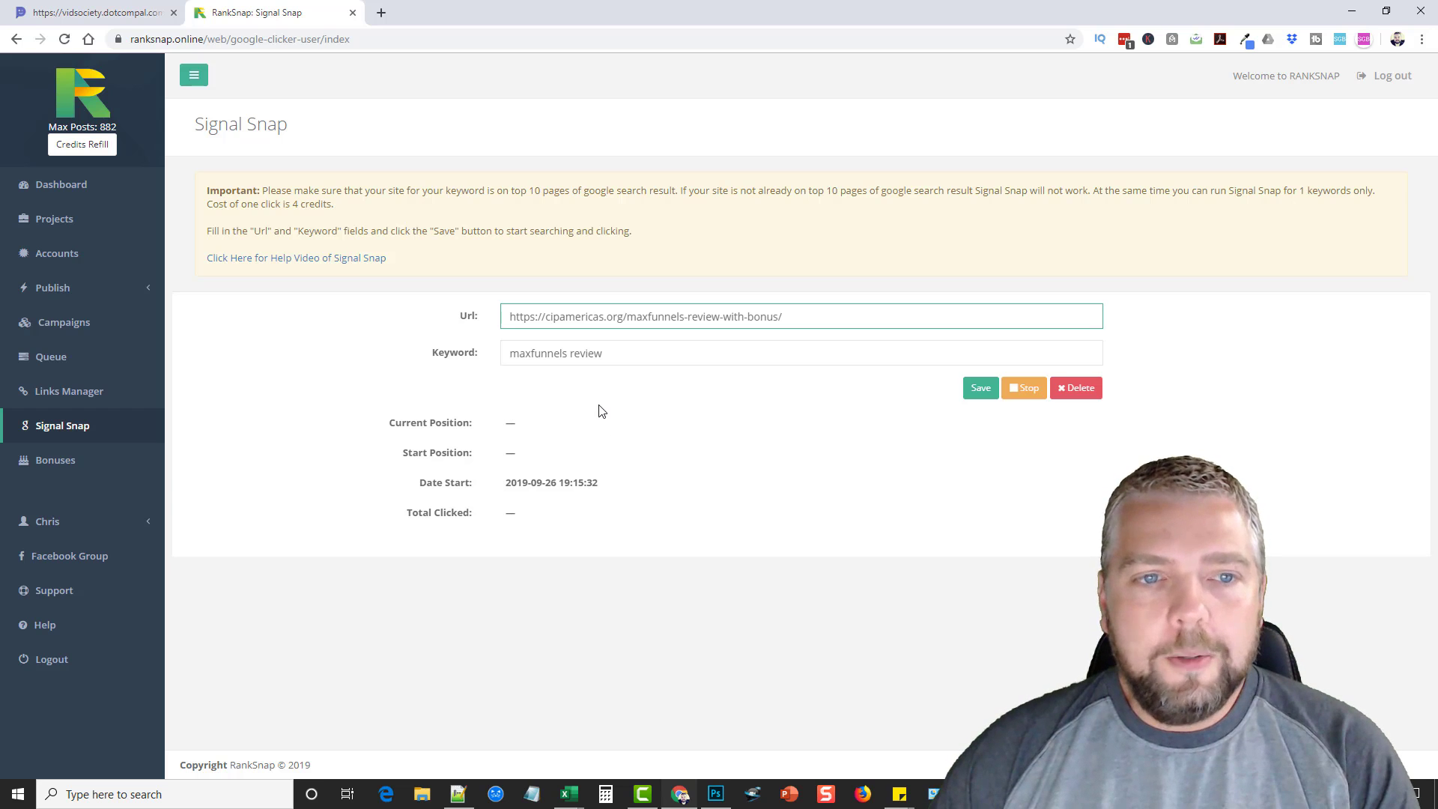
left_click_drag(292, 204, 332, 207)
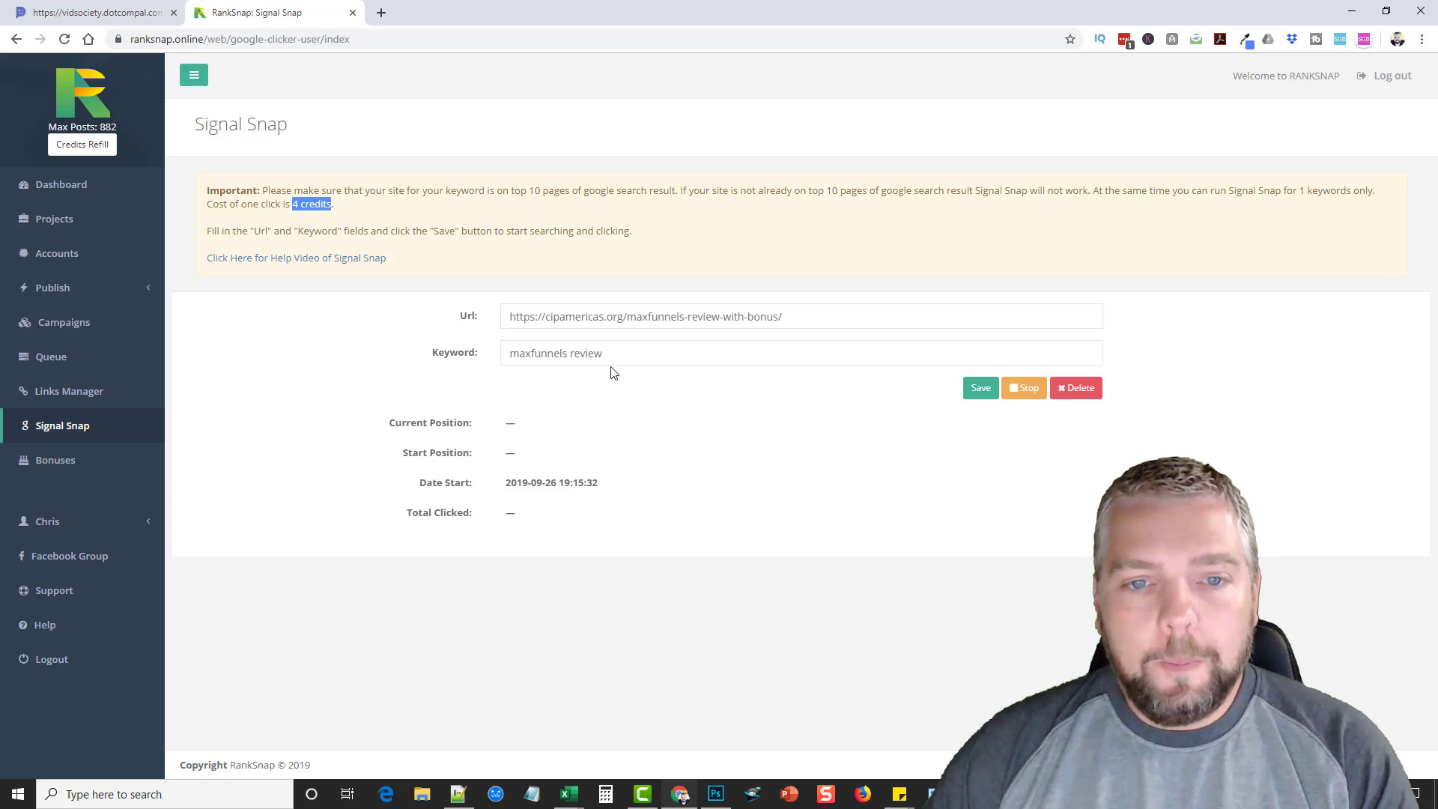
left_click_drag(603, 353, 528, 355)
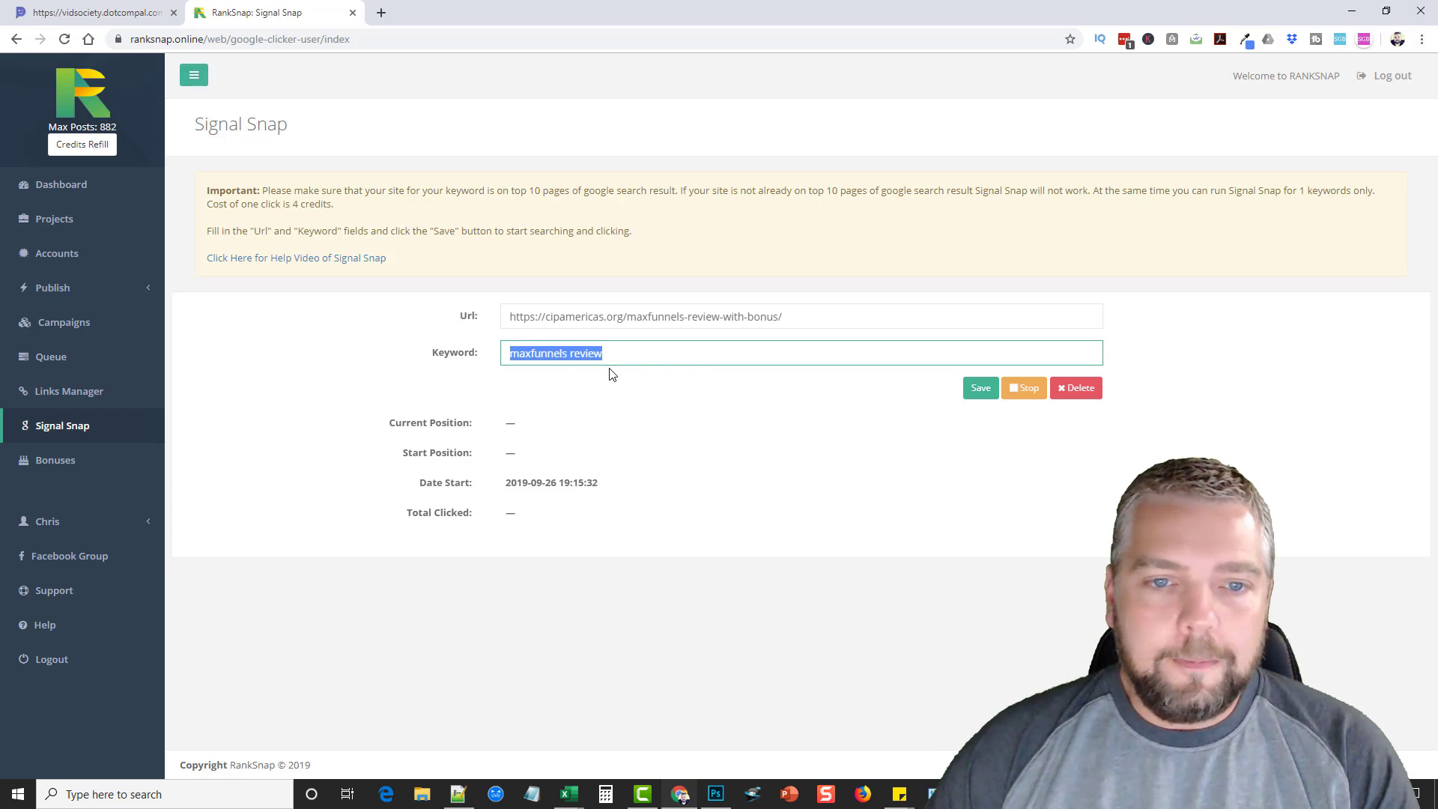
left_click_drag(788, 316, 509, 316)
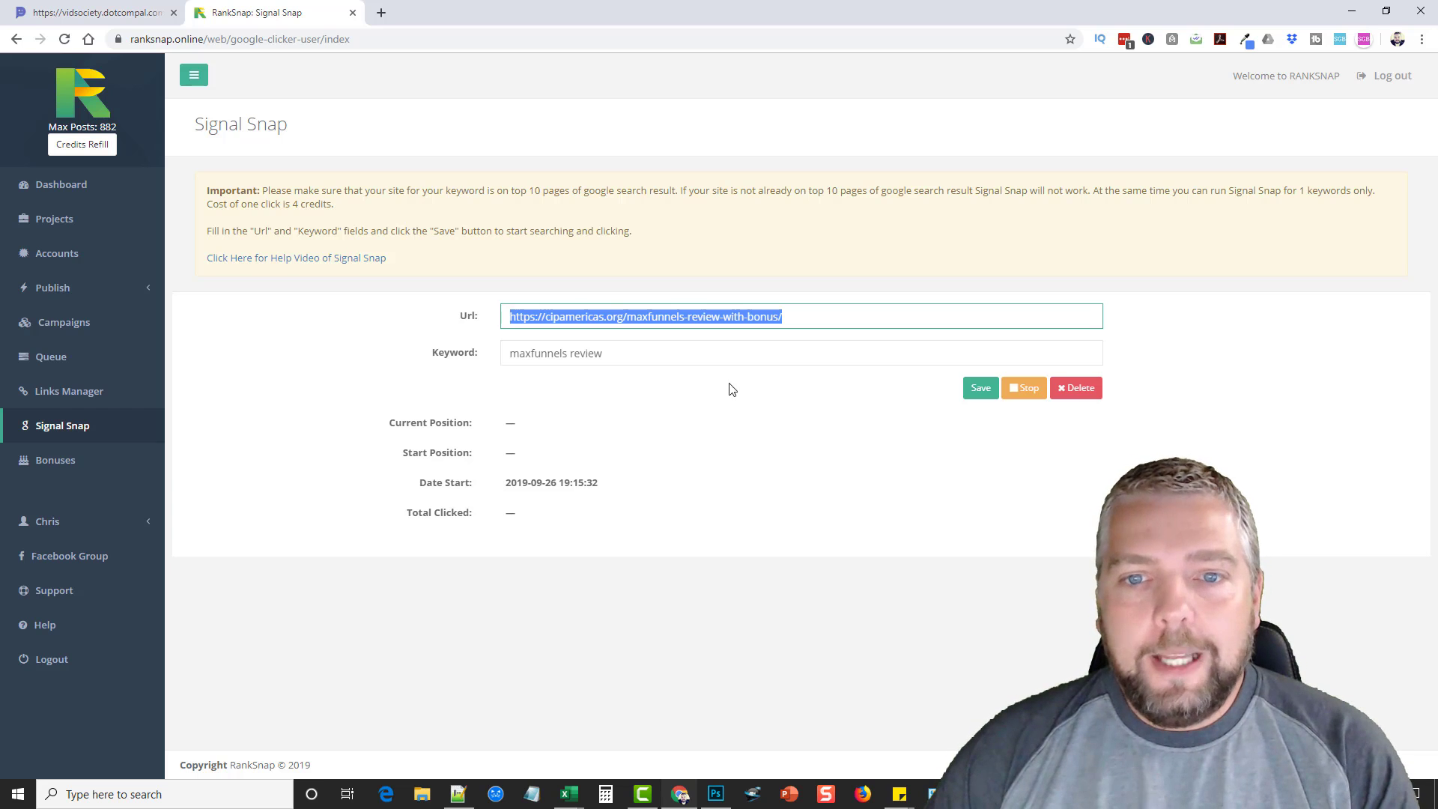
left_click(785, 318)
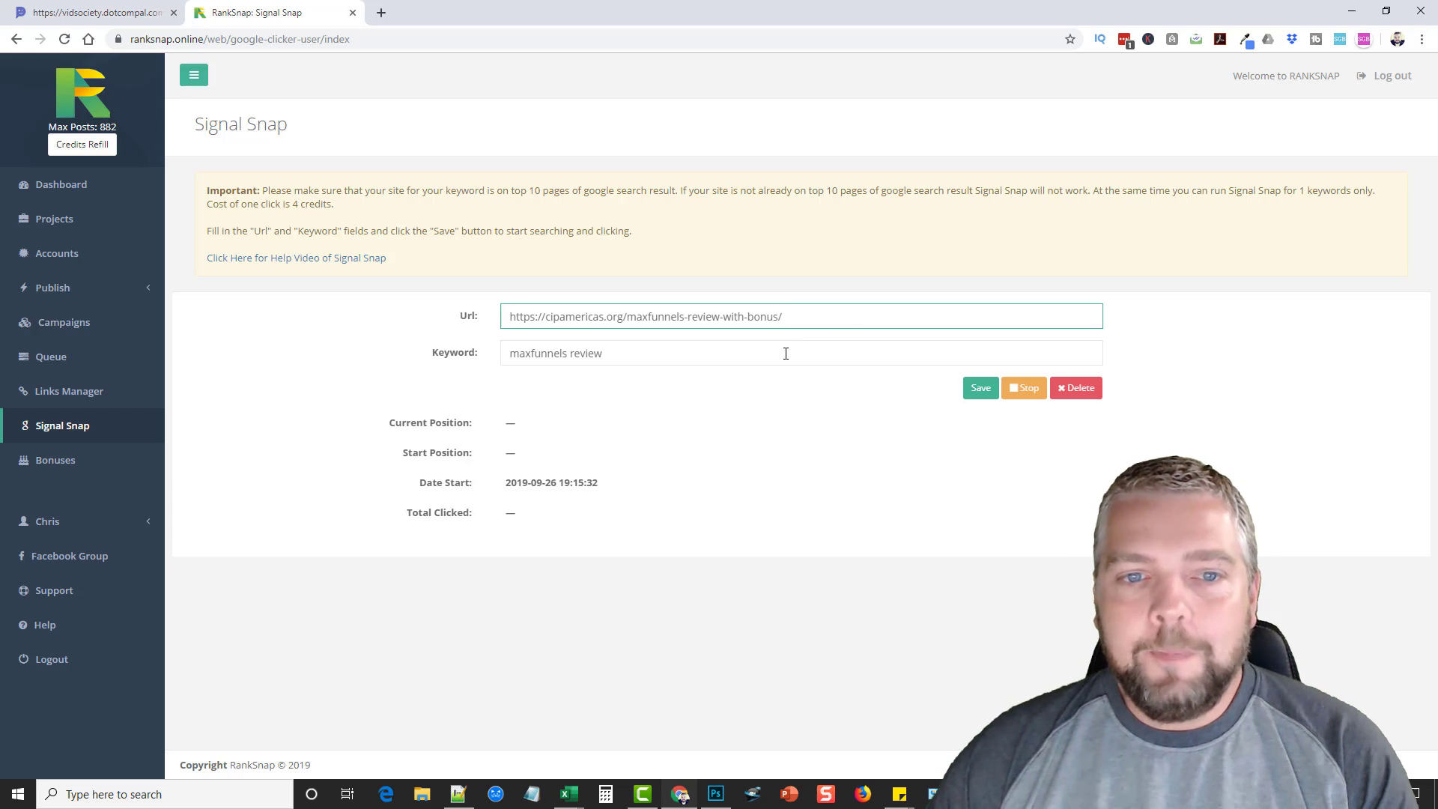
left_click(678, 349)
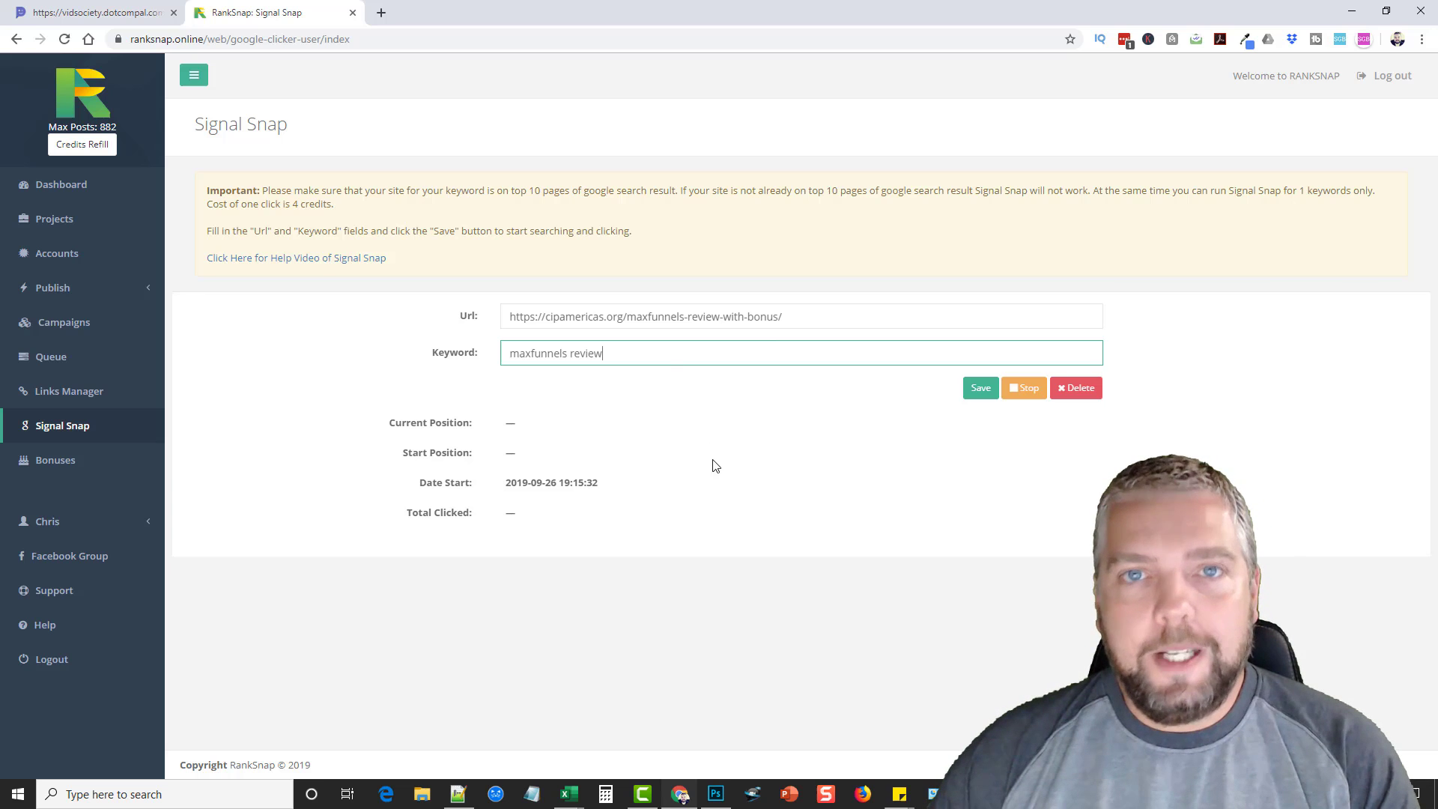
left_click_drag(632, 362, 495, 358)
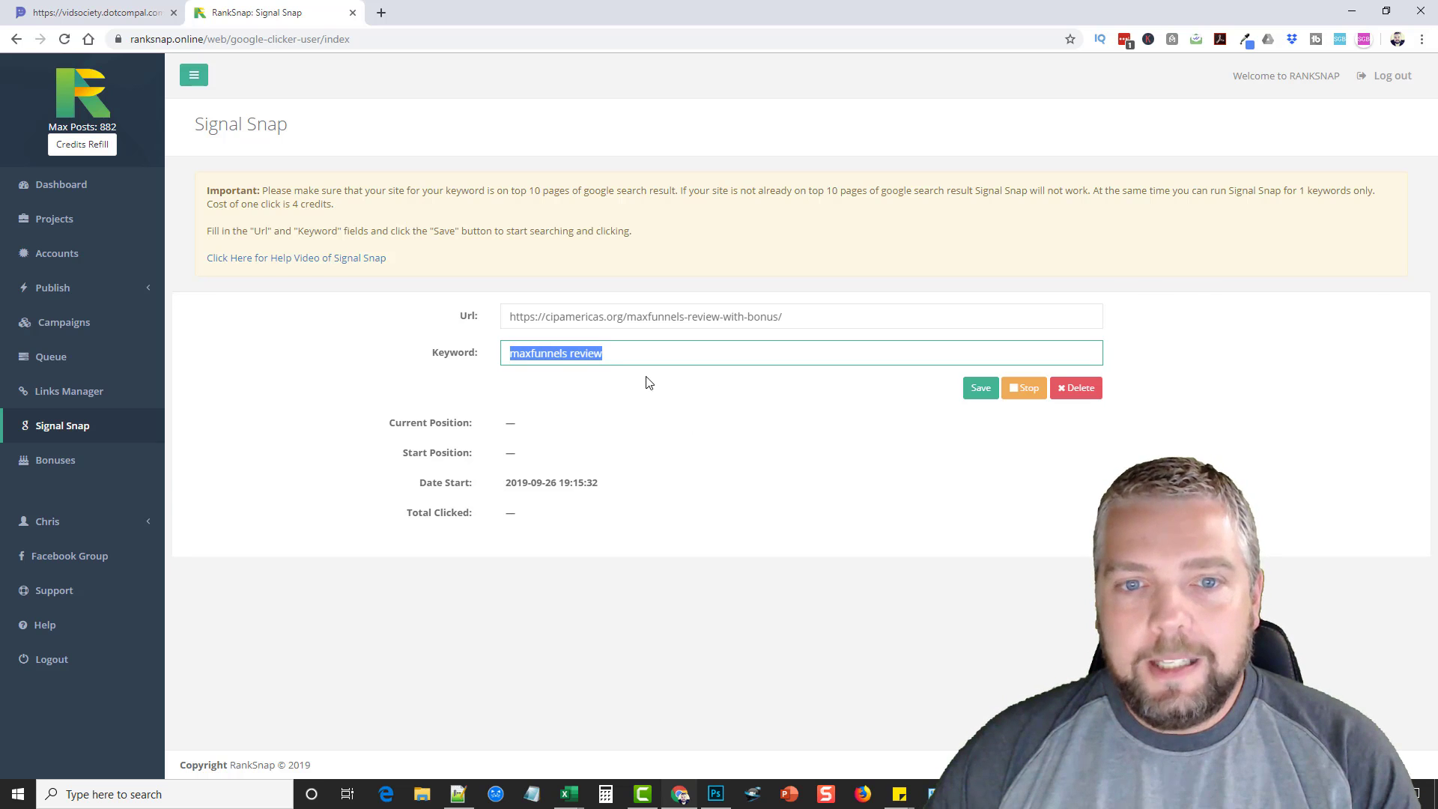
left_click(625, 351)
left_click_drag(625, 350, 500, 363)
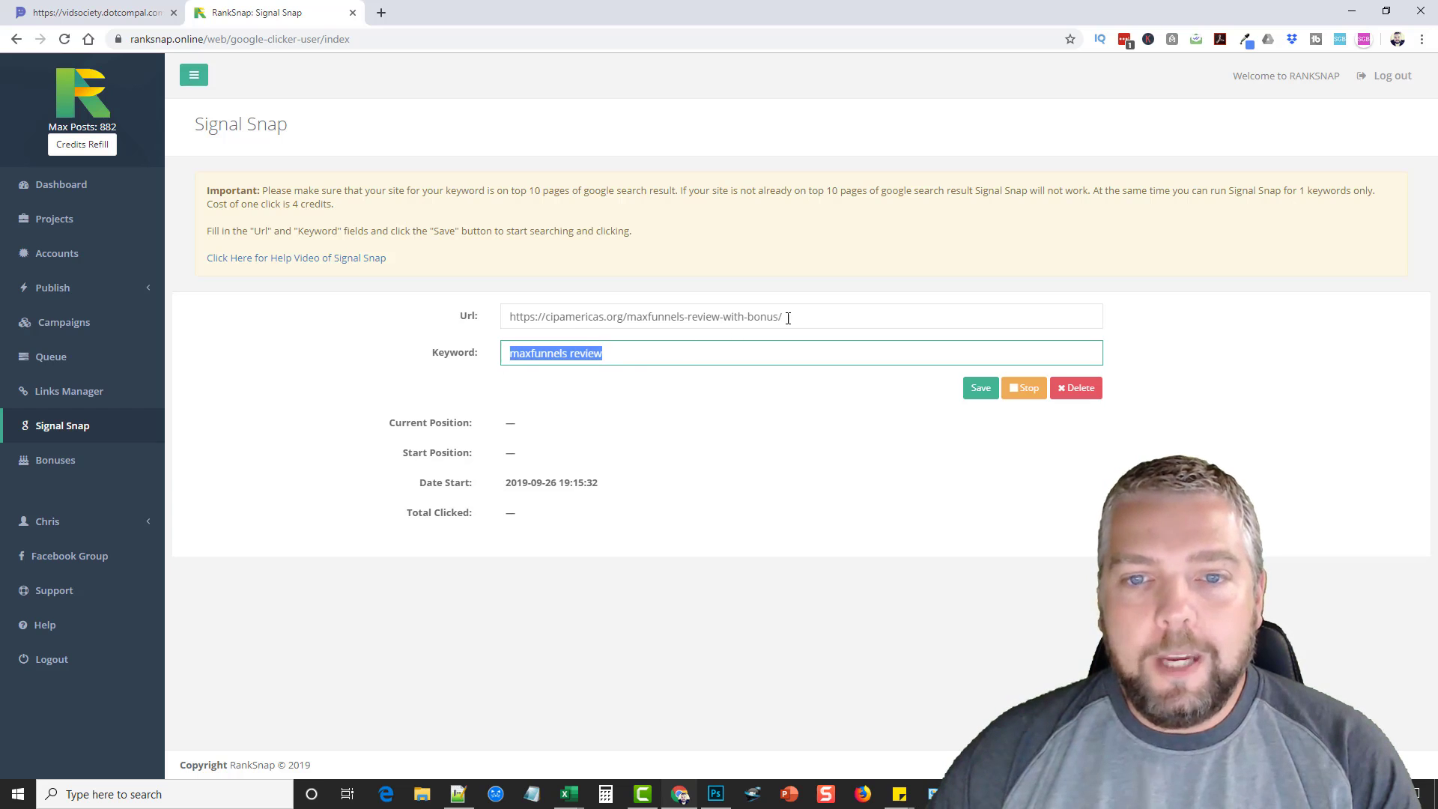
left_click_drag(786, 317, 465, 324)
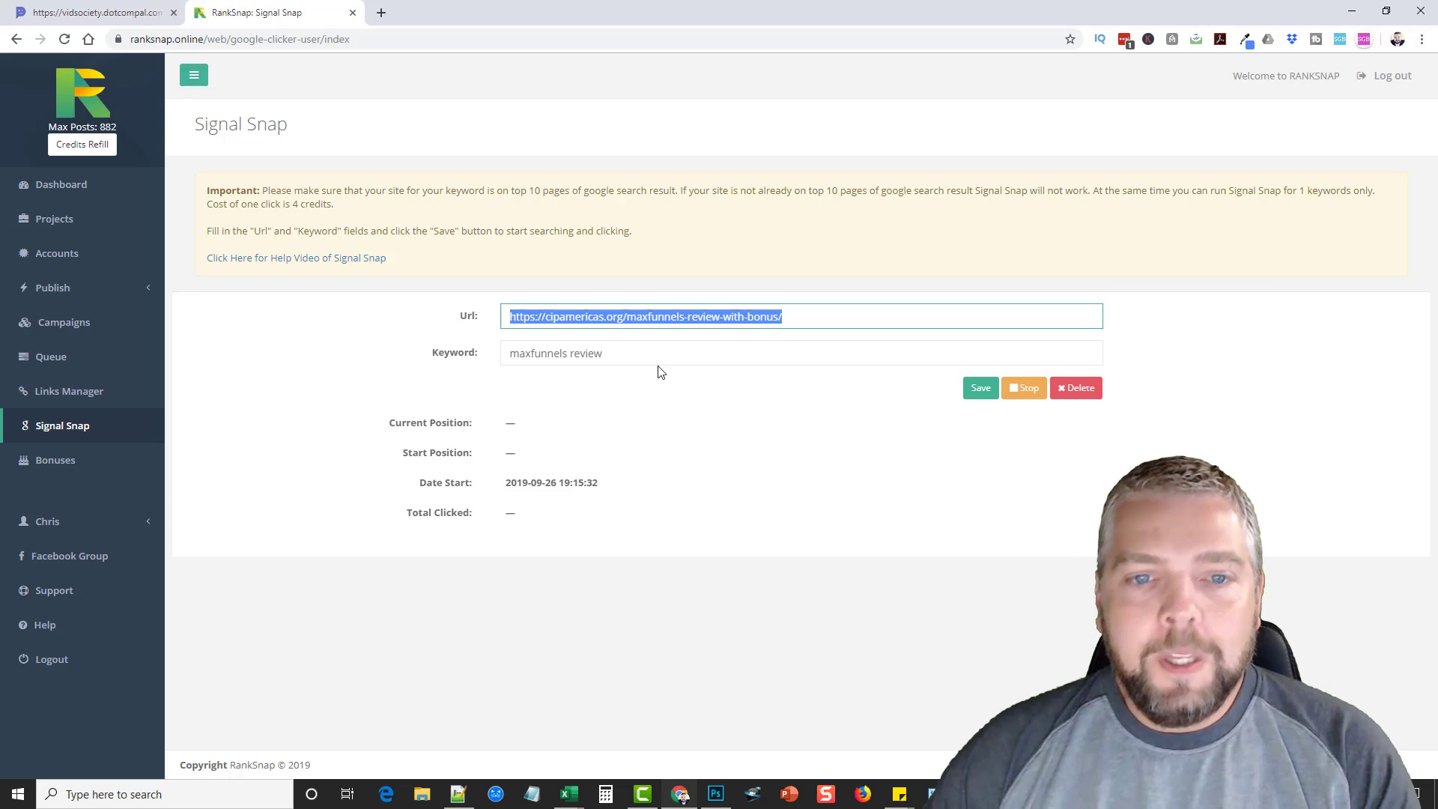
- Refocus the Signal Snap keyword and URL fields, then switch to the Projects list
left_click(638, 354)
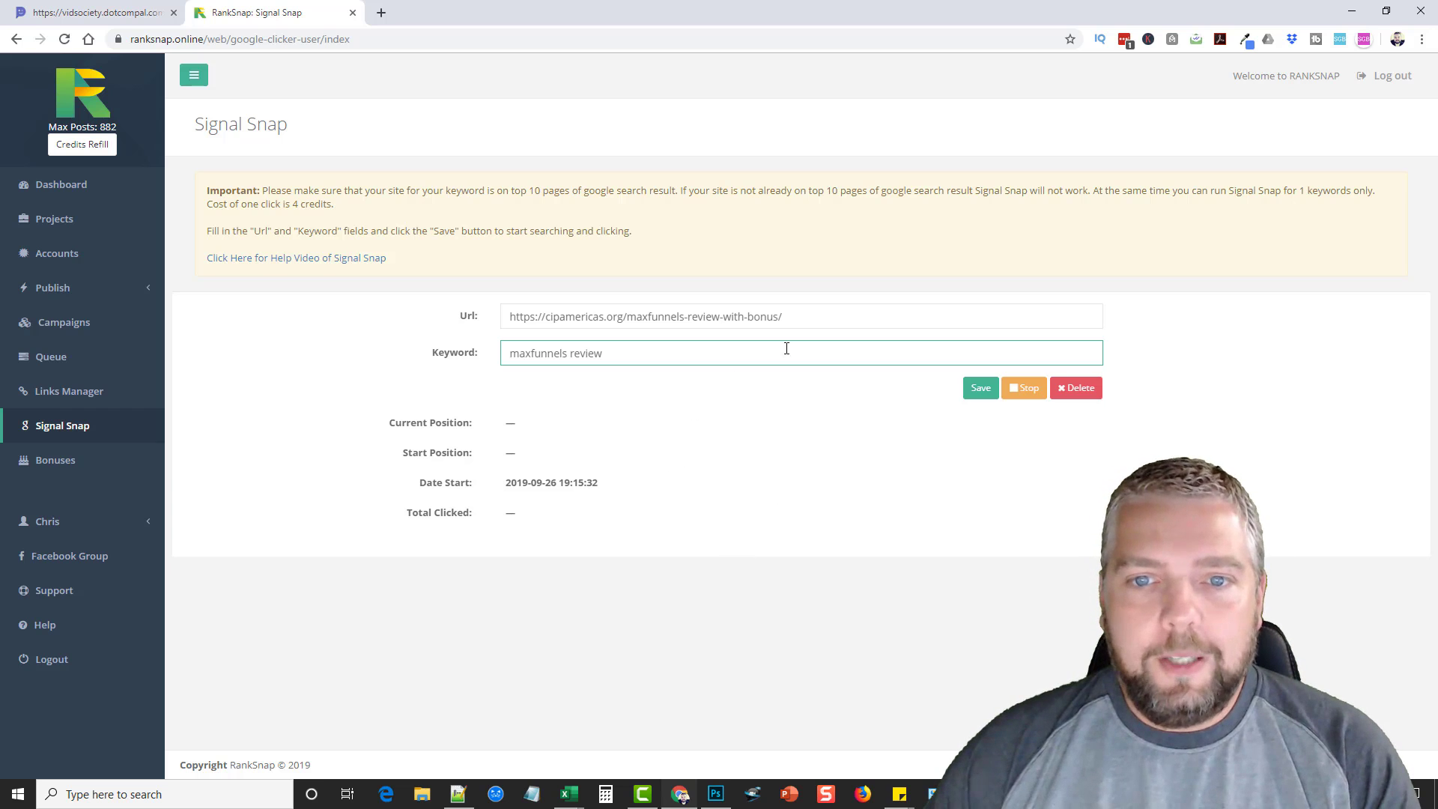
left_click(804, 320)
left_click(777, 464)
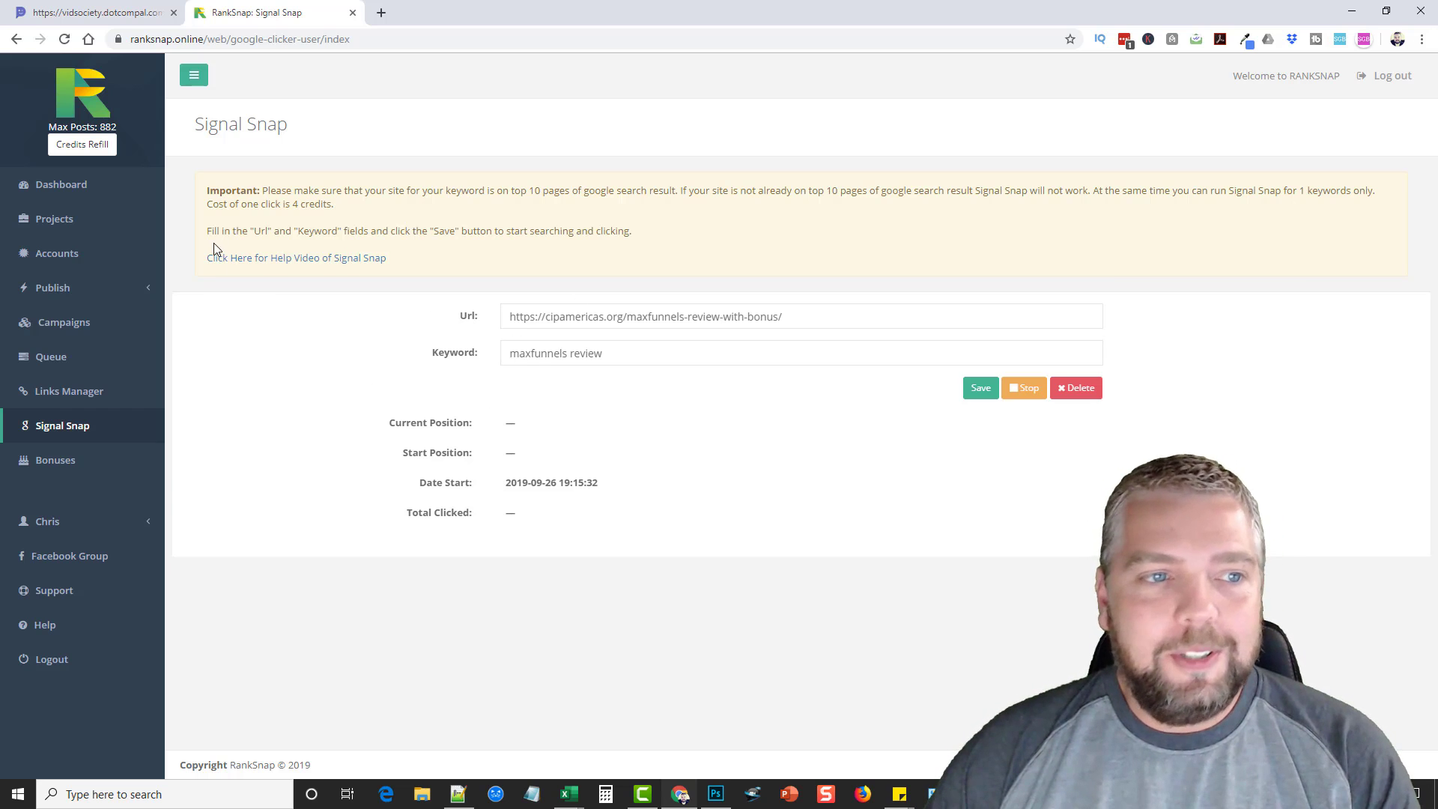
left_click(69, 222)
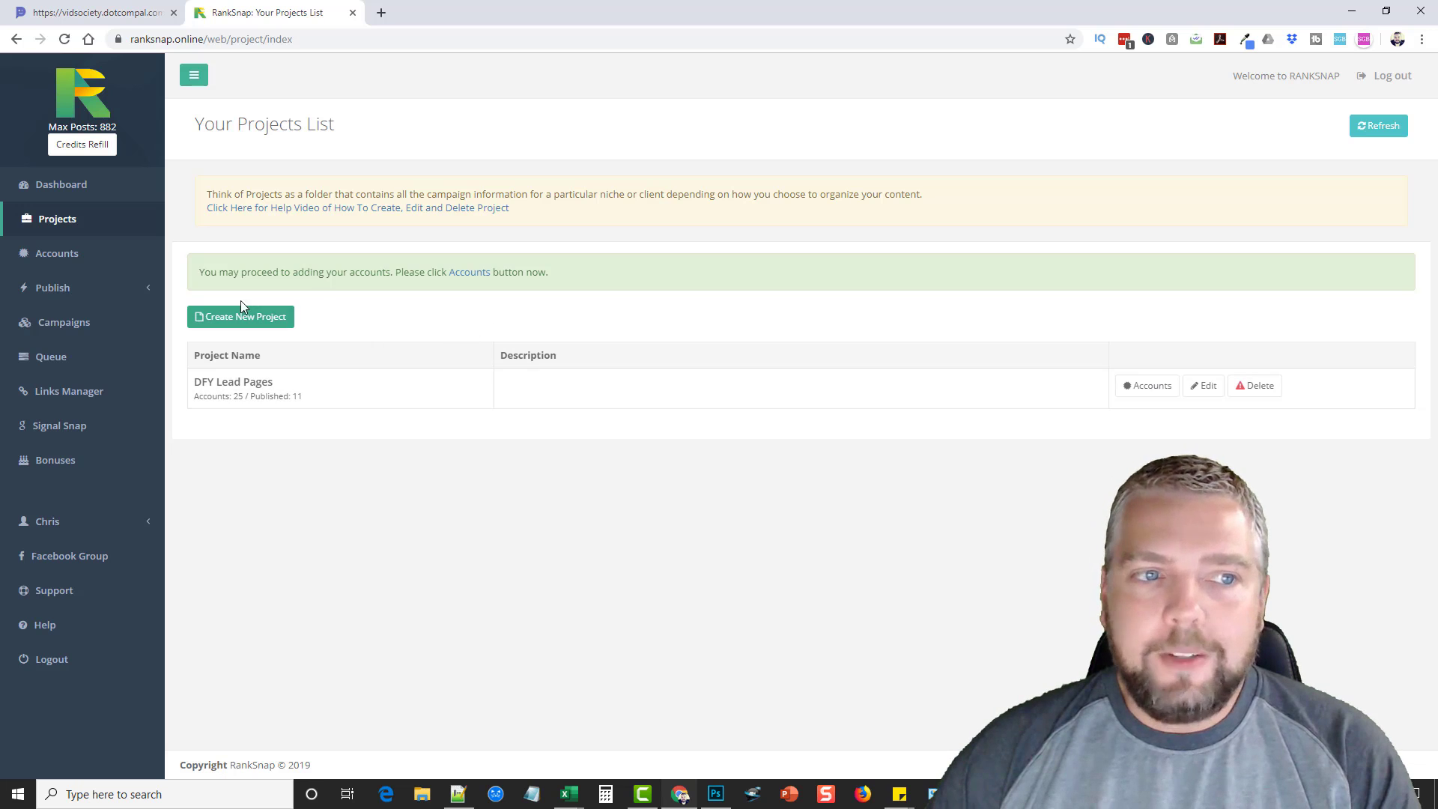
- Go via Accounts to the Links Manager, with publication links and Excel export
left_click(63, 256)
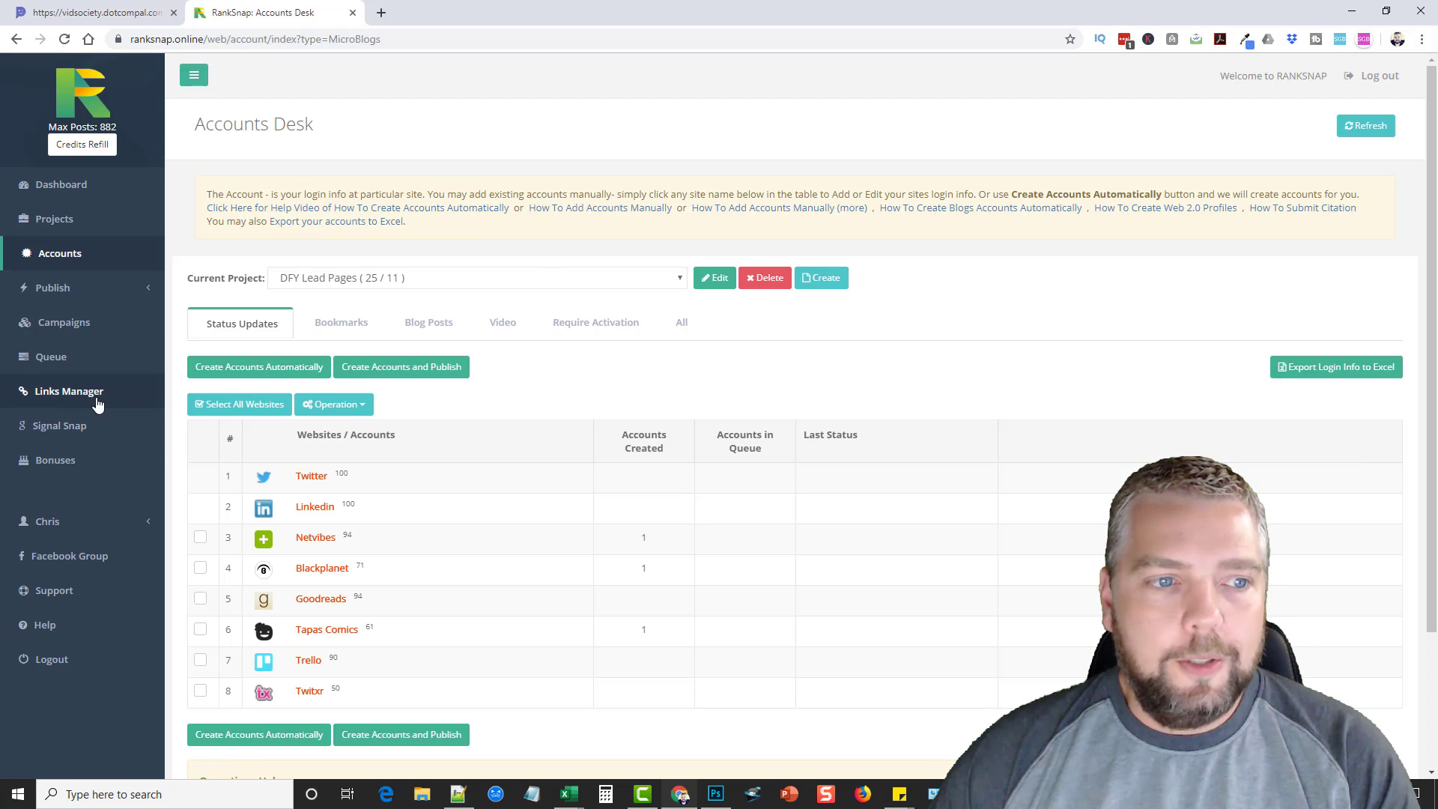
left_click(73, 394)
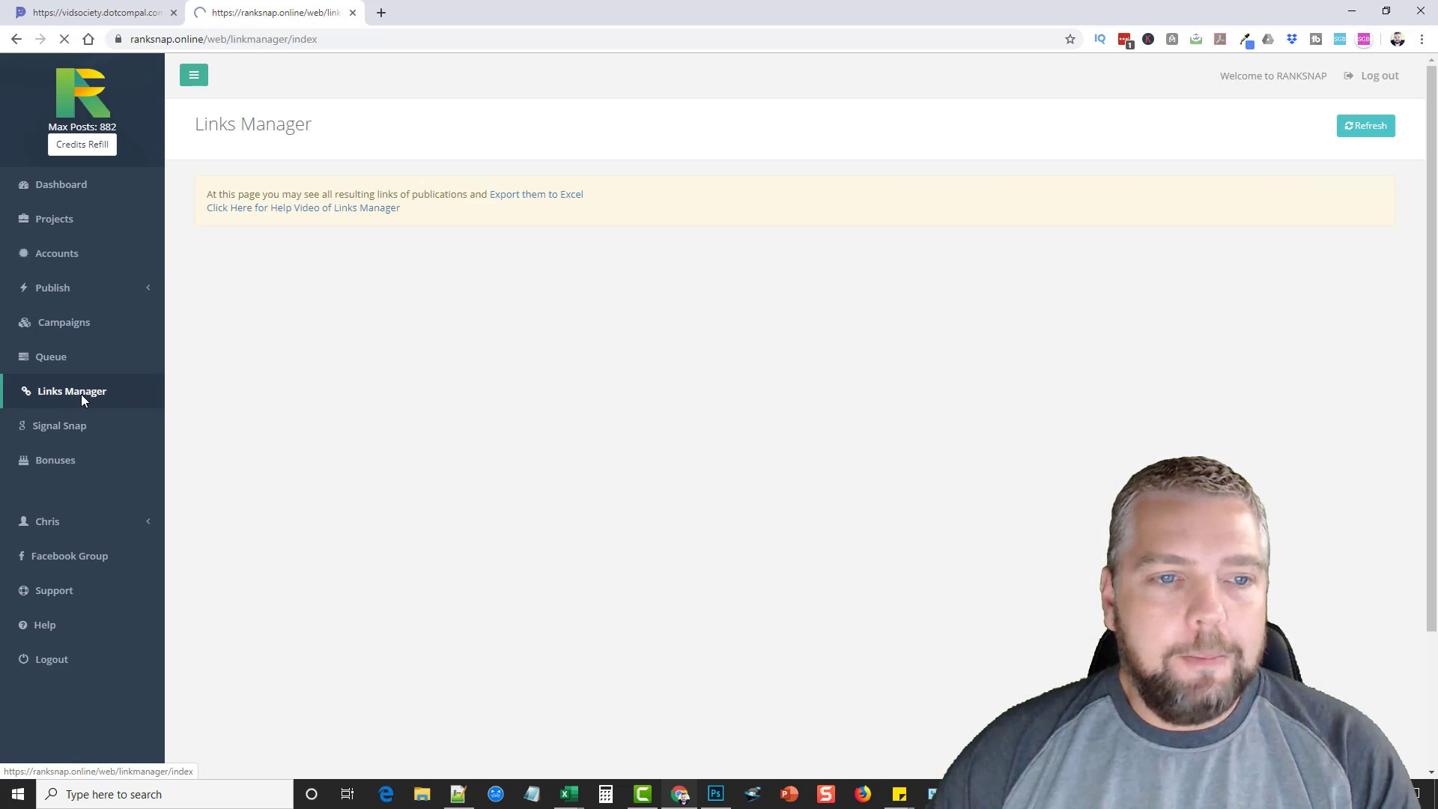
- Keep DFY Lead Pages as the selected project in the Links Manager
scroll(510, 412, "down", 2)
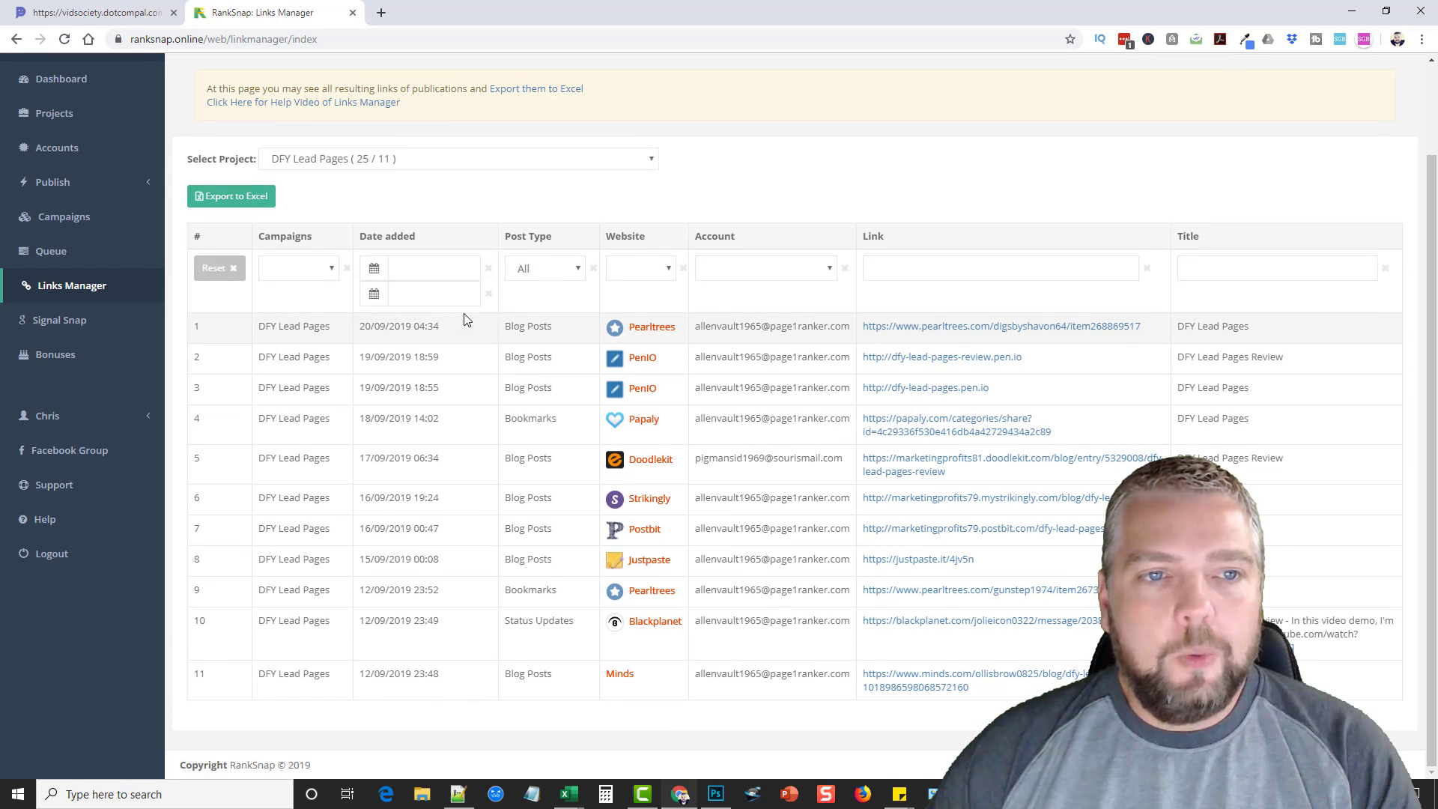
left_click(642, 165)
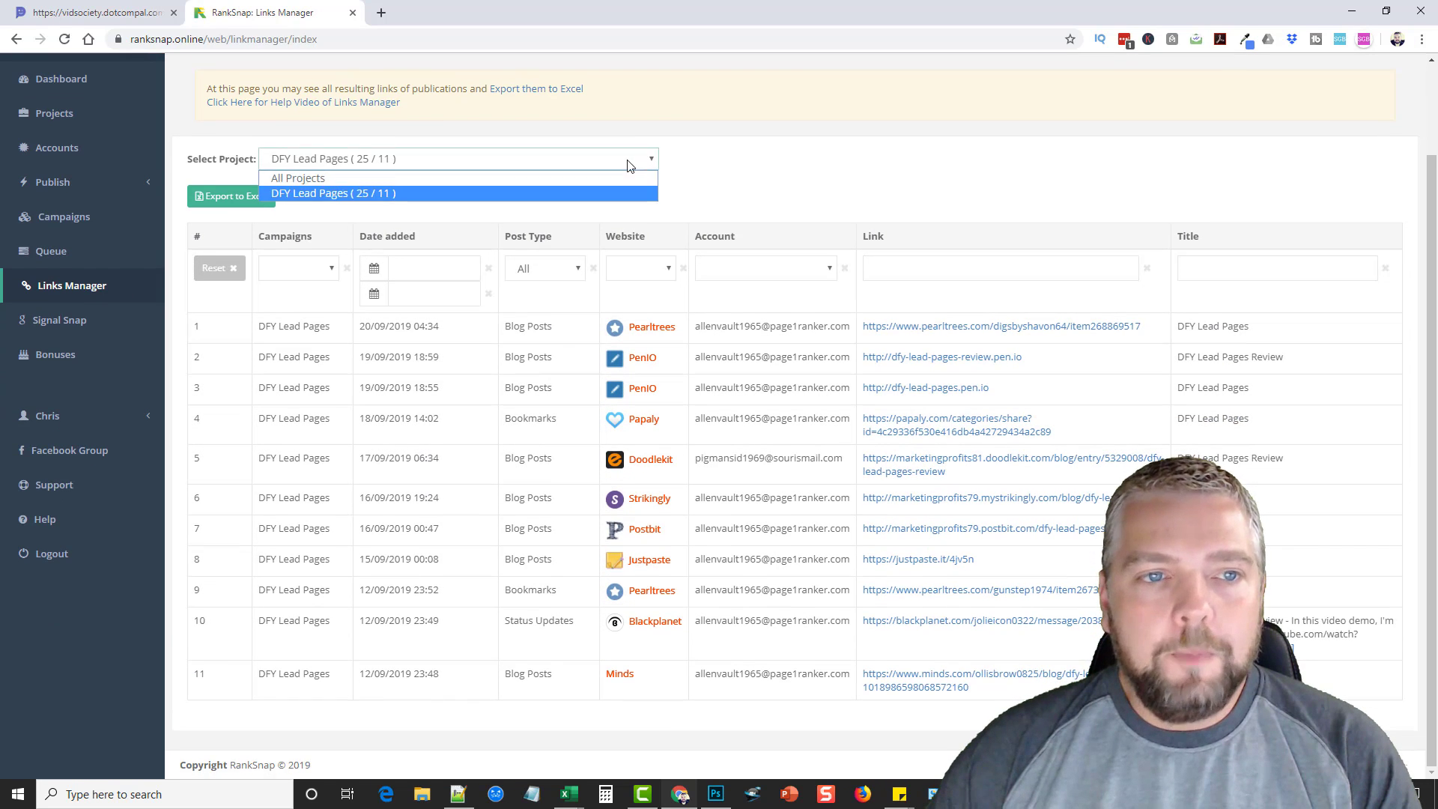
left_click(745, 169)
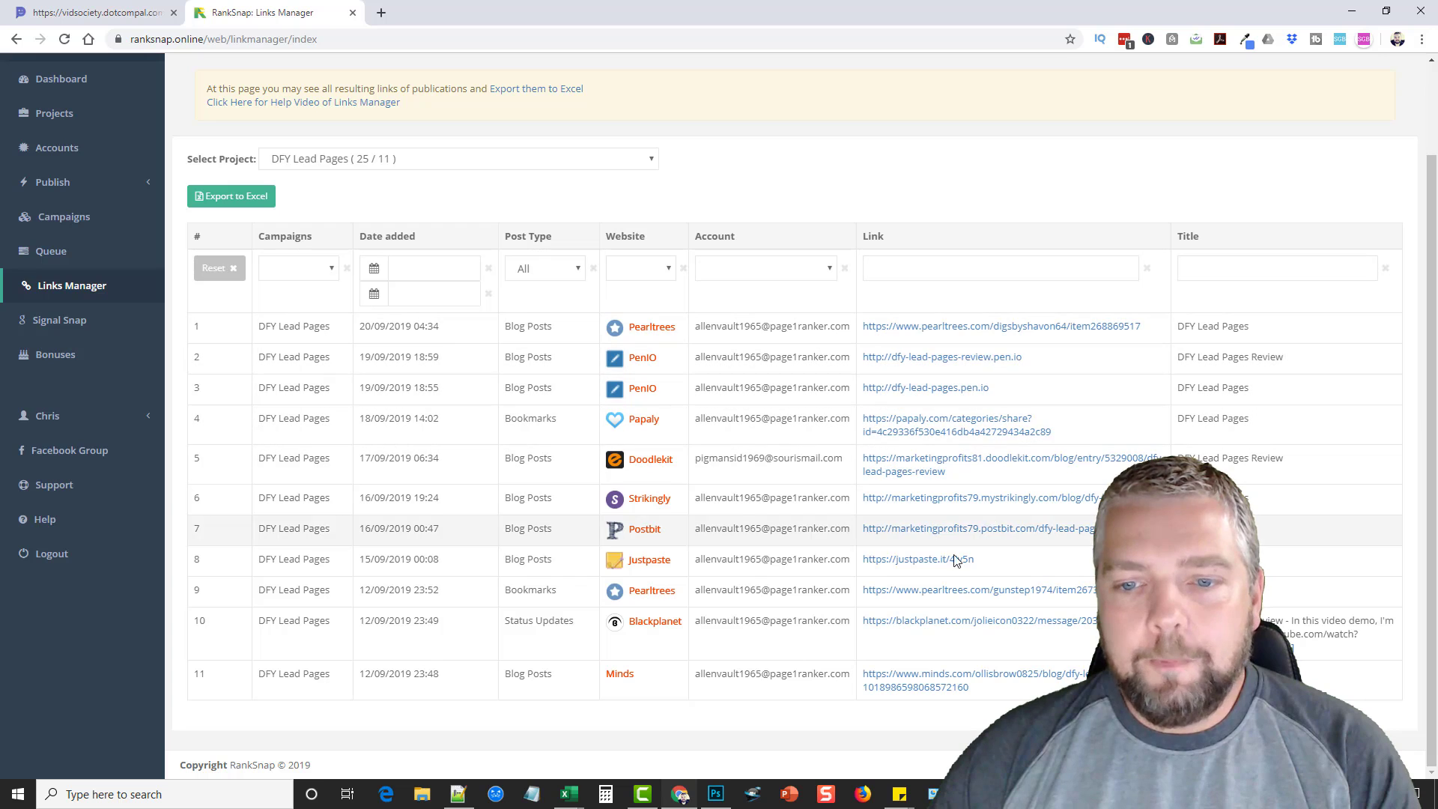
- Open the JustPaste, Blackplanet, Strikingly, Doodlekit, Papaly and PenIO posts in new tabs and view JustPaste
middle_click(923, 560)
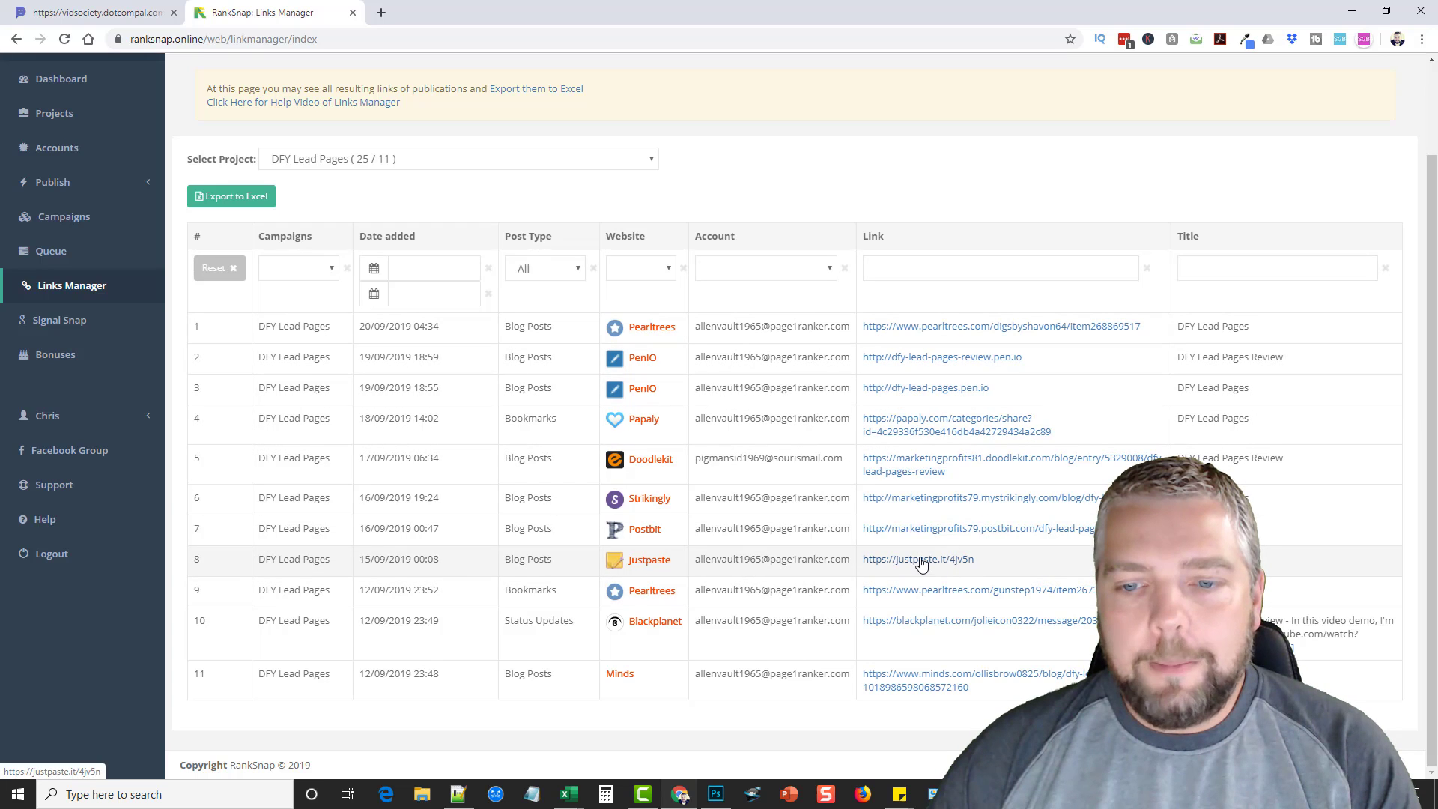
middle_click(931, 623)
middle_click(922, 497)
middle_click(918, 468)
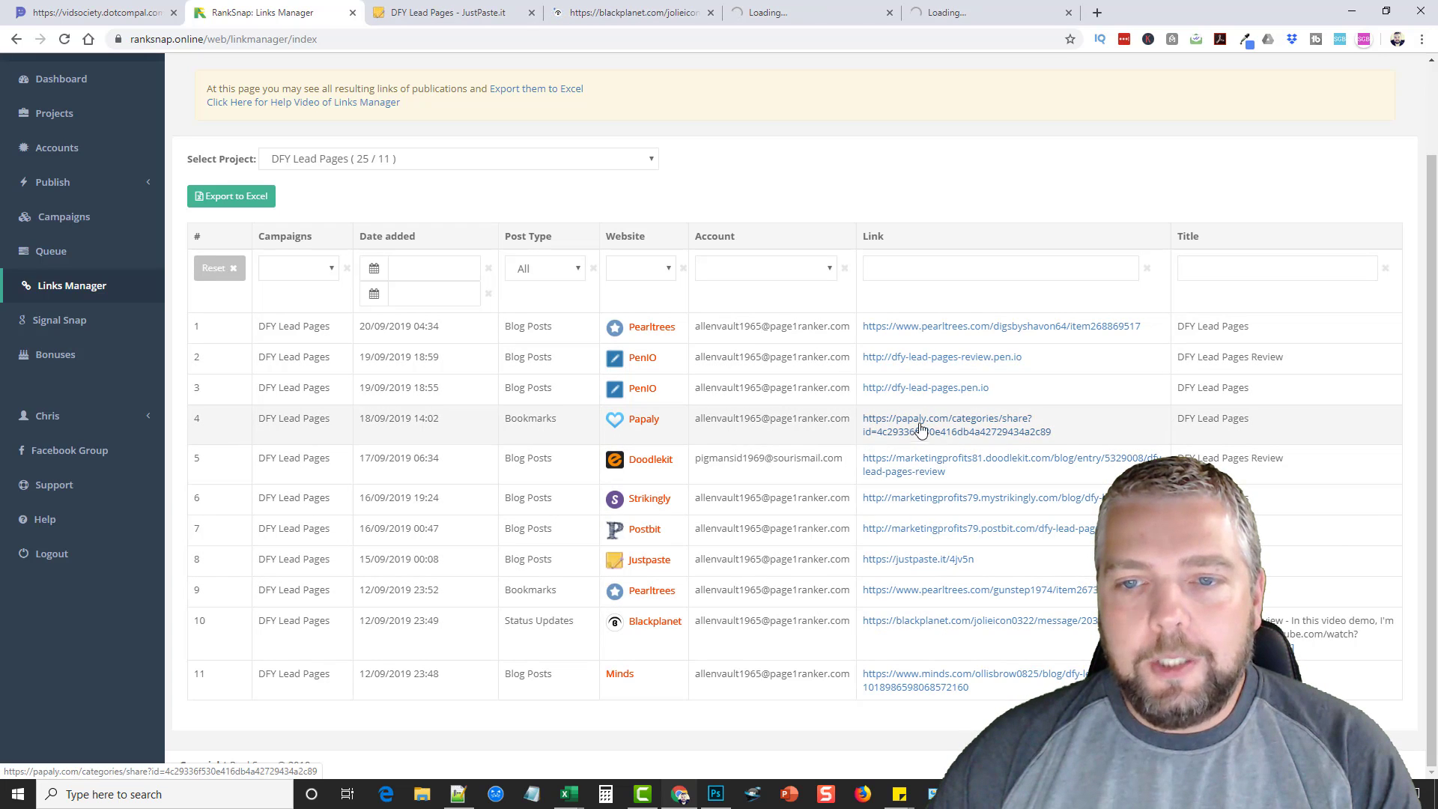
middle_click(919, 420)
middle_click(919, 388)
left_click(405, 22)
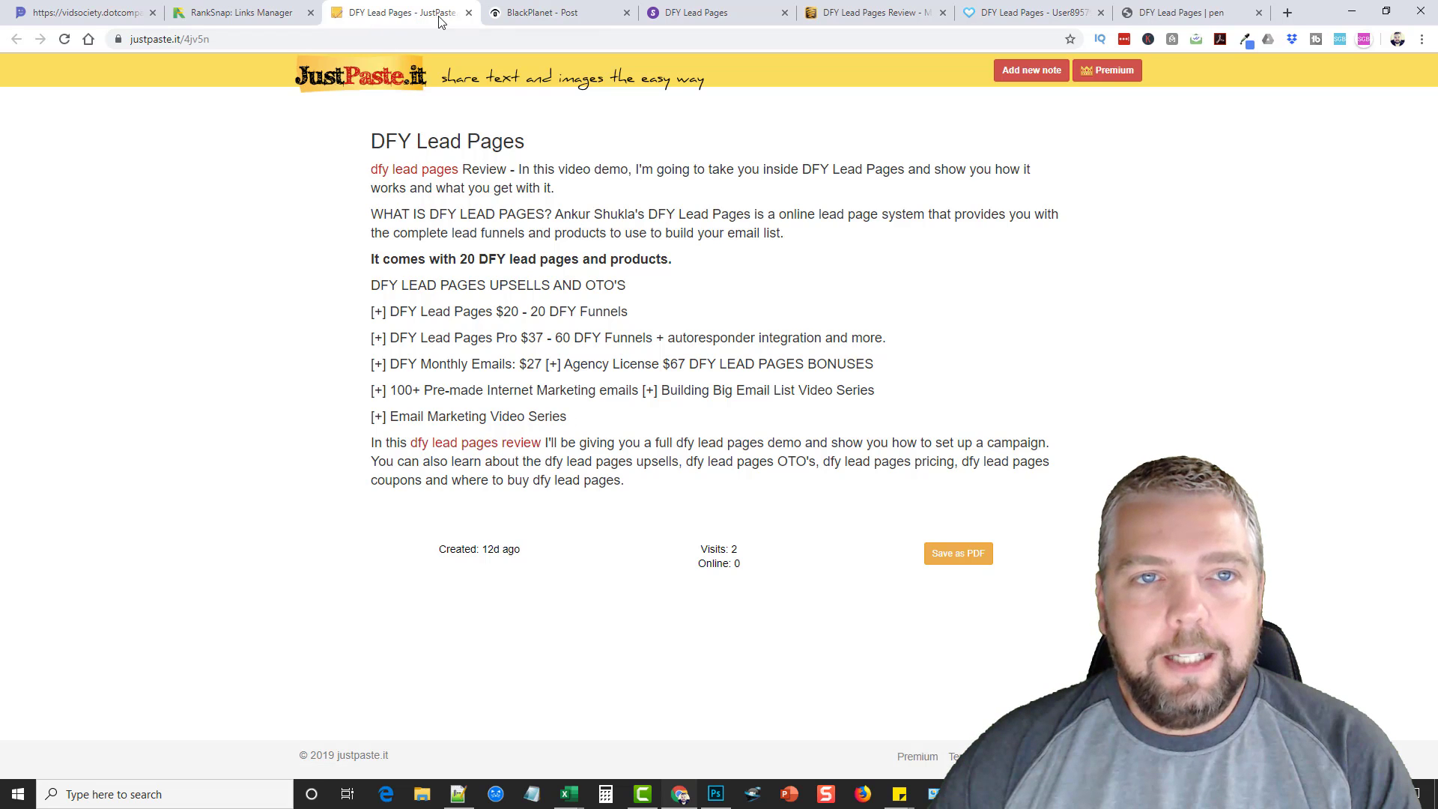
- Review and close the JustPaste, BlackPlanet, Strikingly, Doodlekit and Papaly post tabs, leaving PenIO showing
left_click(469, 13)
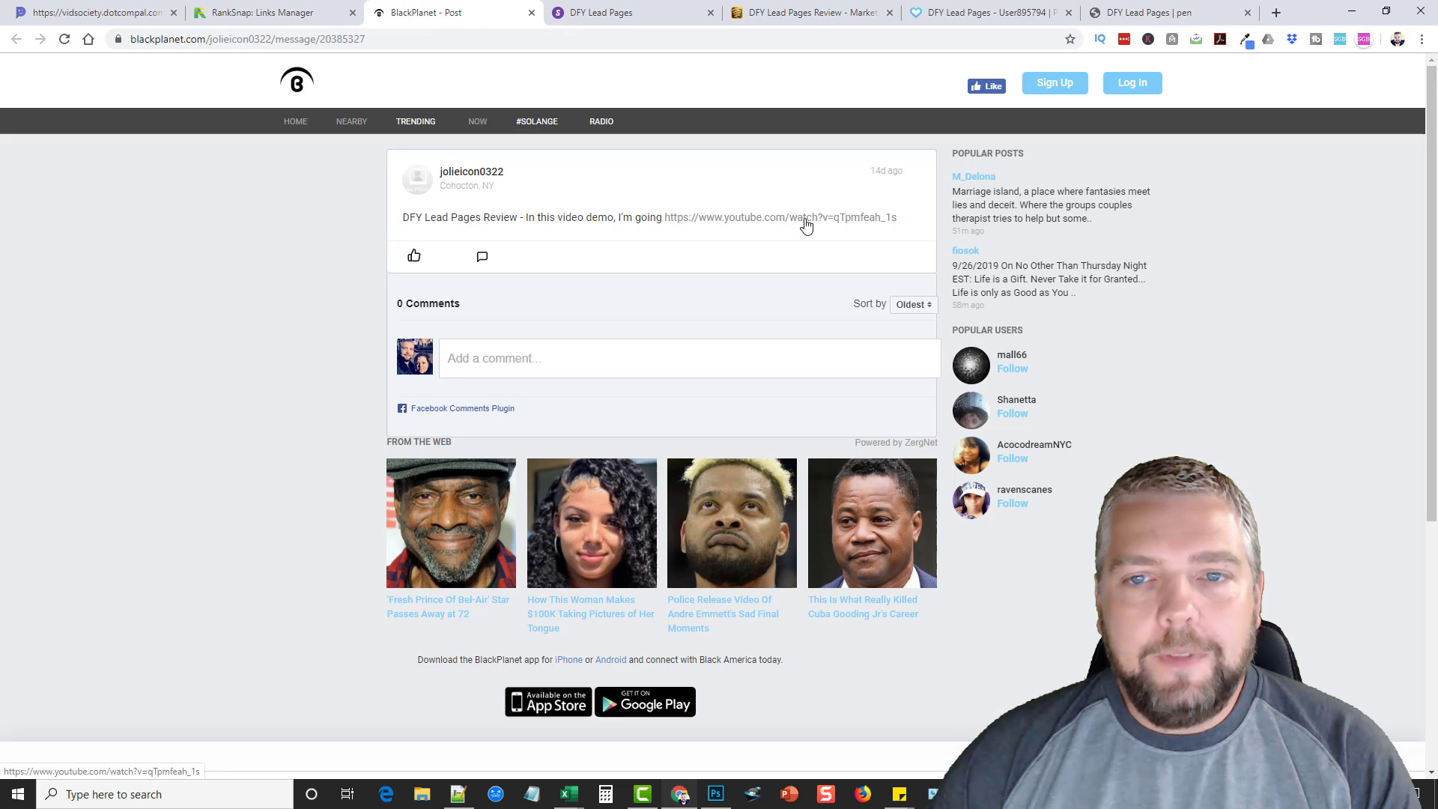
left_click(532, 13)
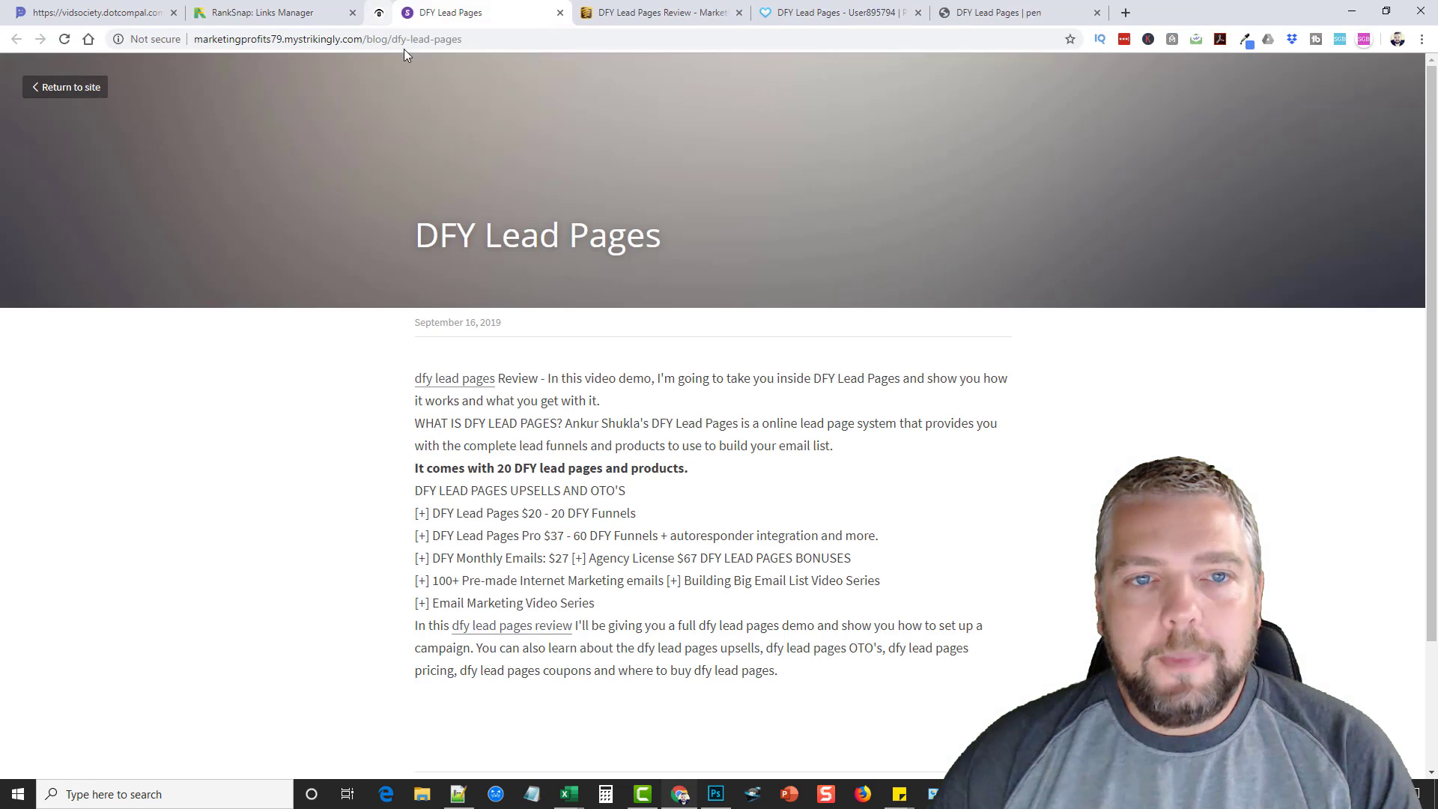
scroll(425, 341, "down", 2)
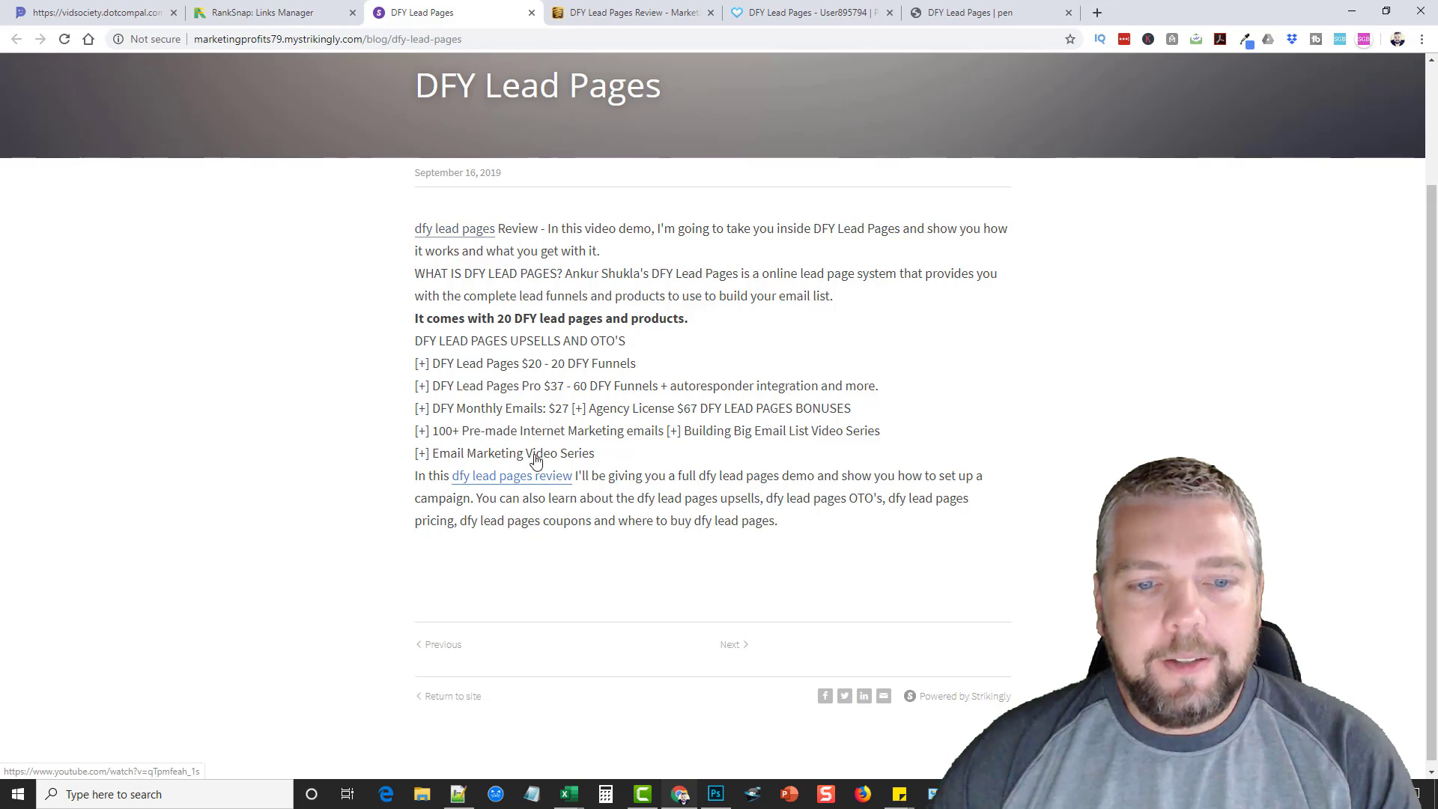
left_click(532, 13)
scroll(732, 434, "down", 7)
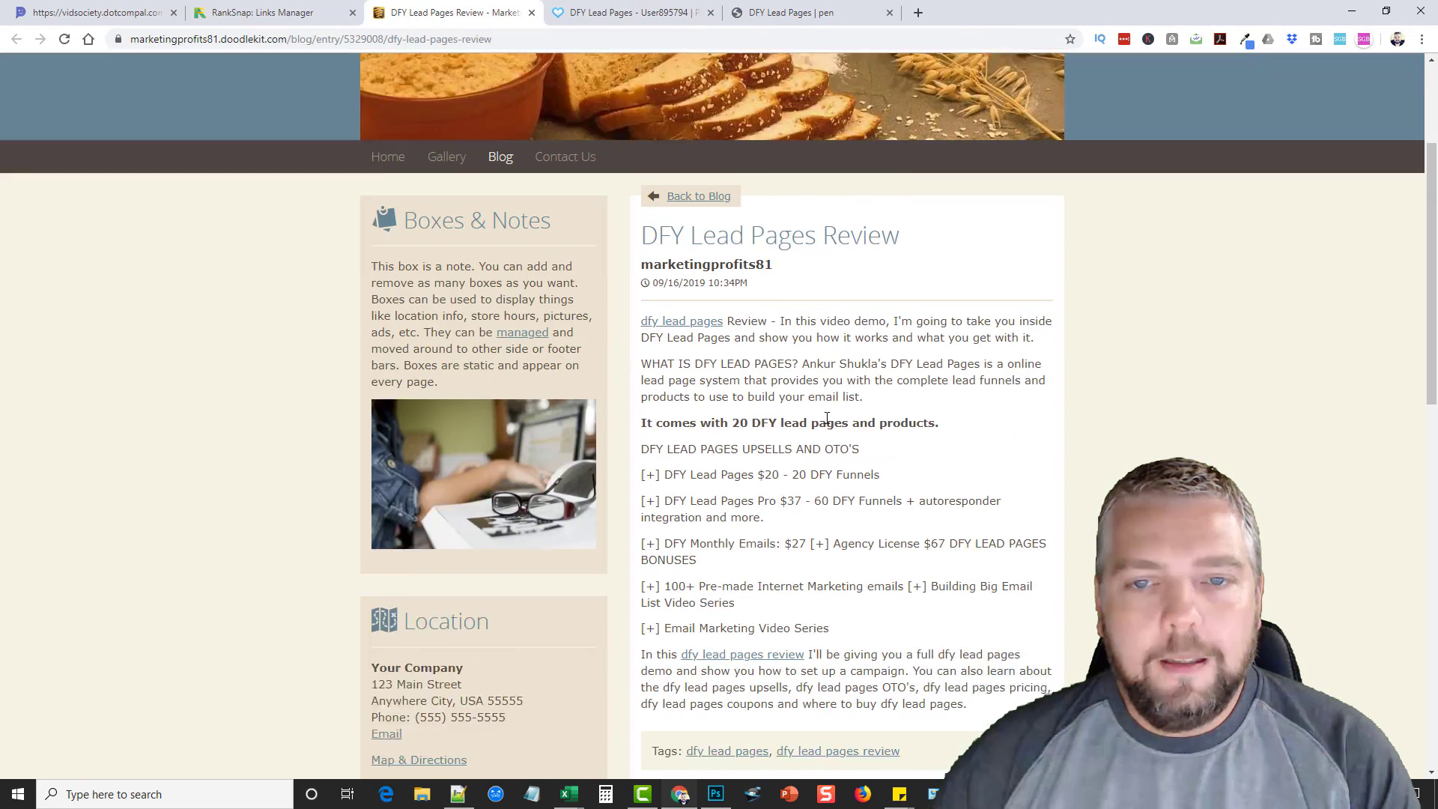
scroll(803, 348, "up", 7)
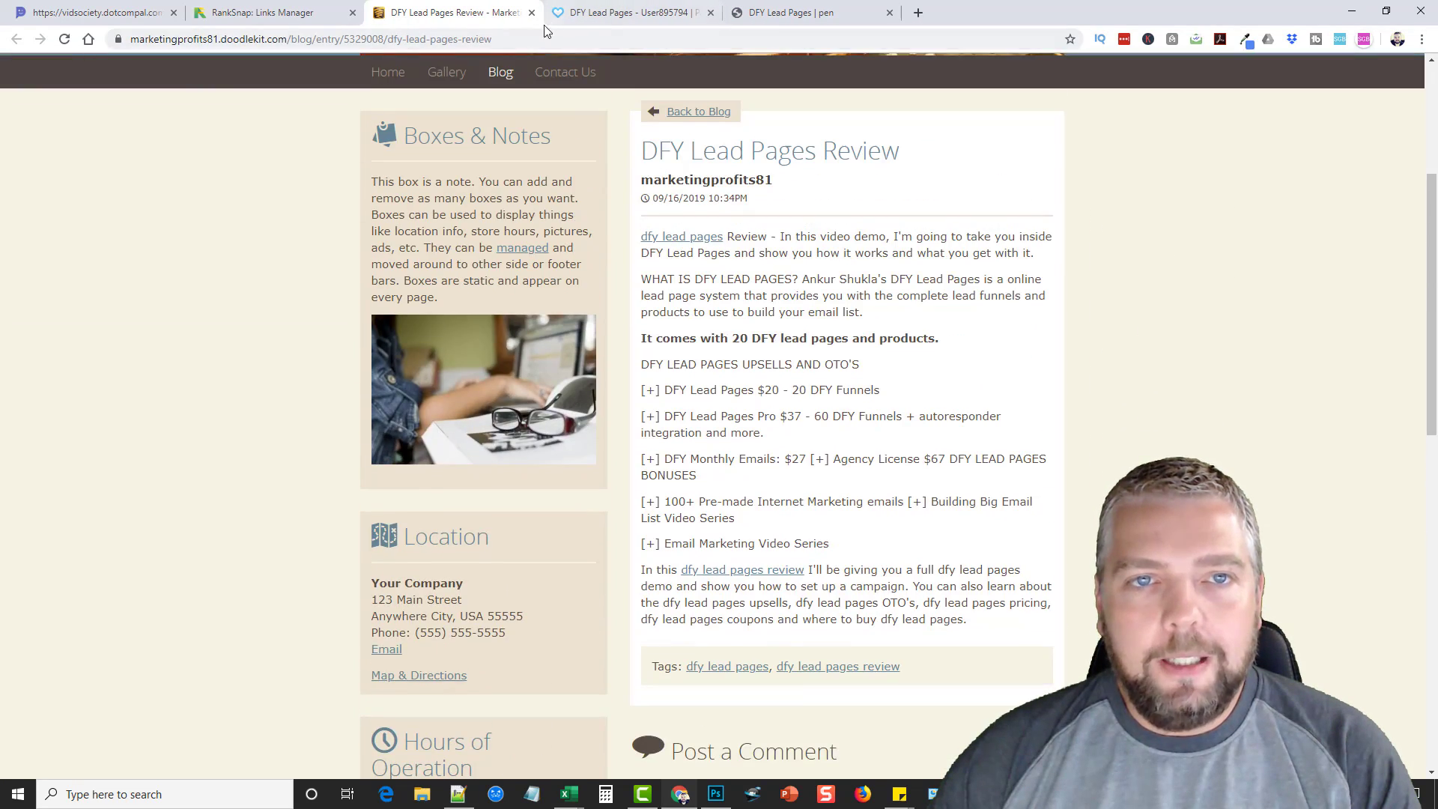
left_click(531, 13)
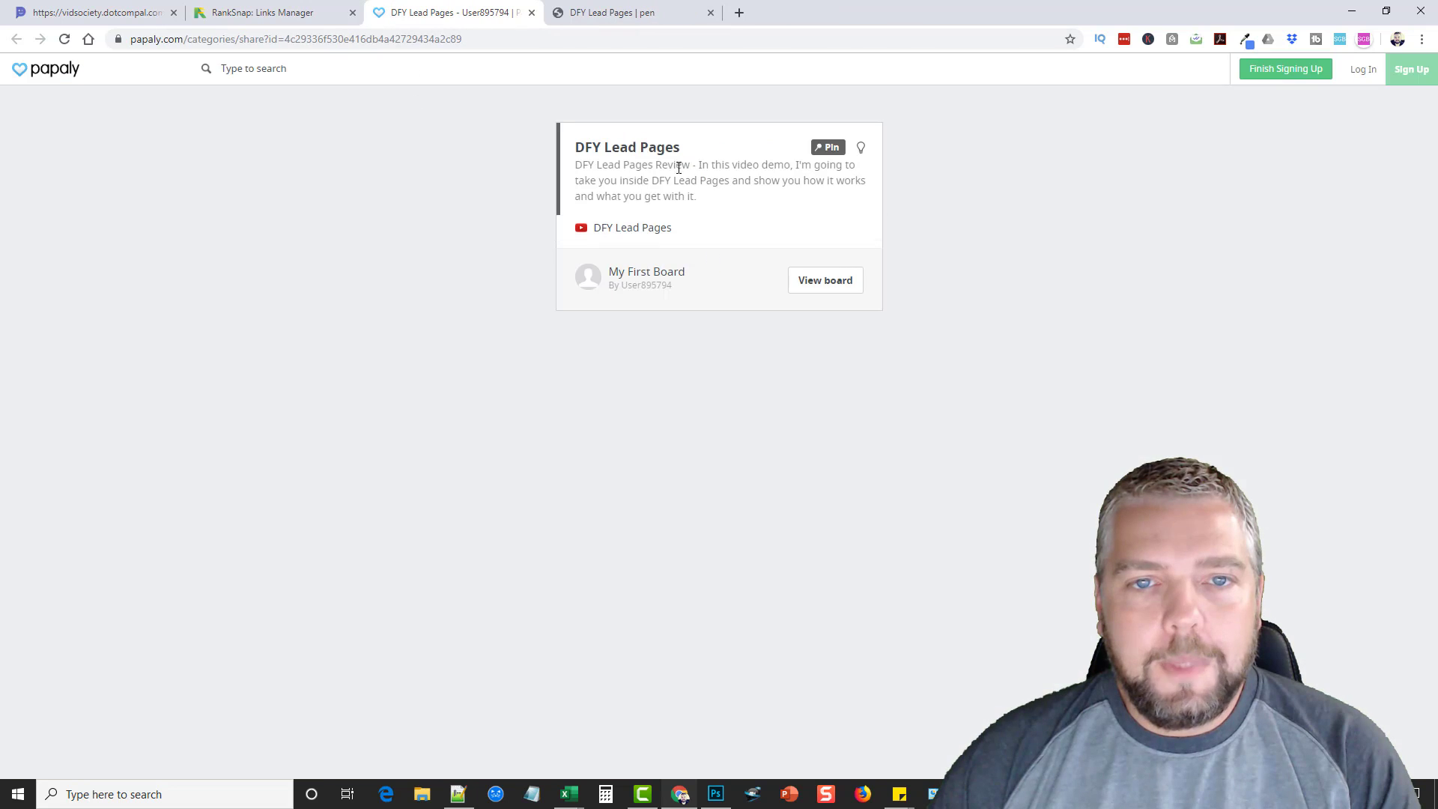
left_click(532, 13)
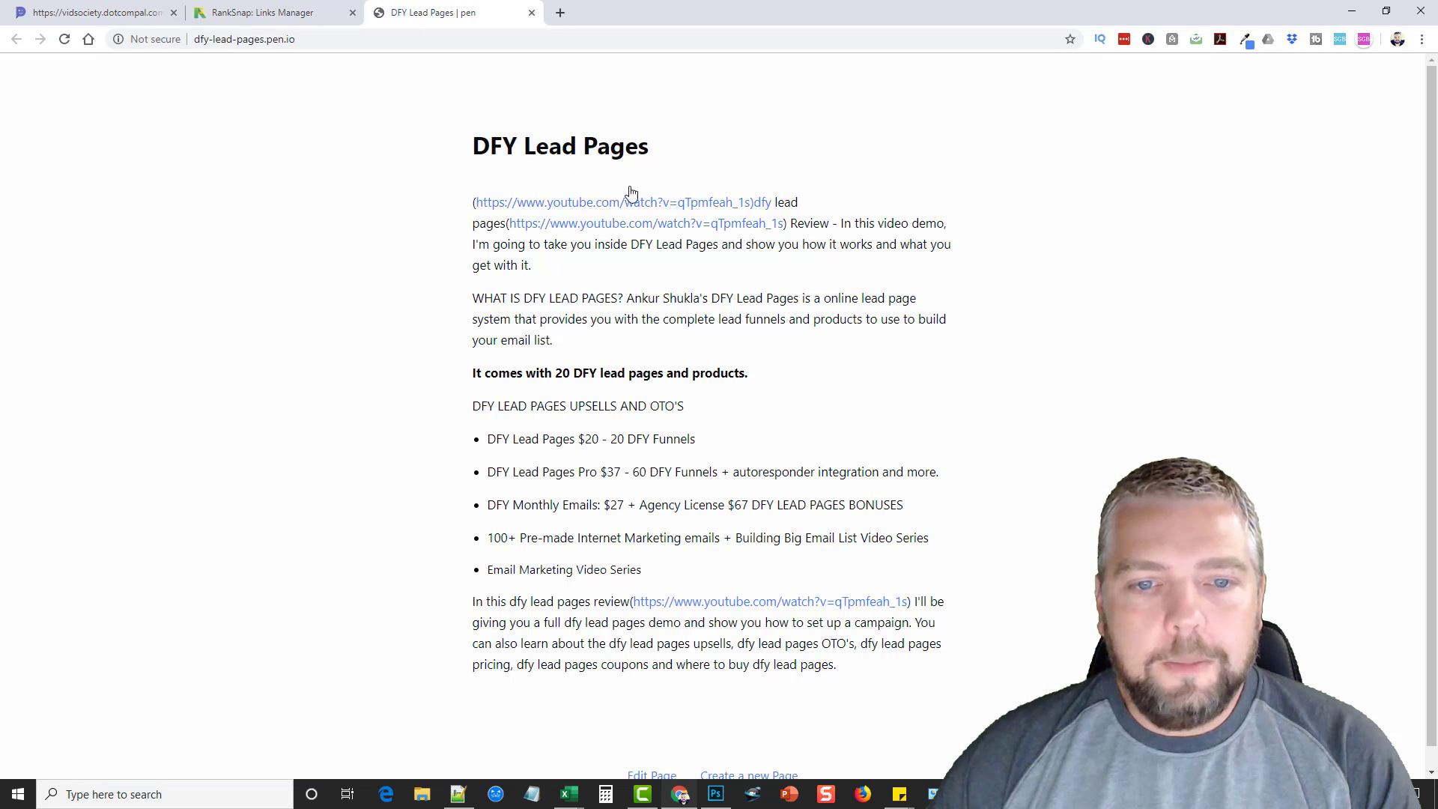
left_click(531, 13)
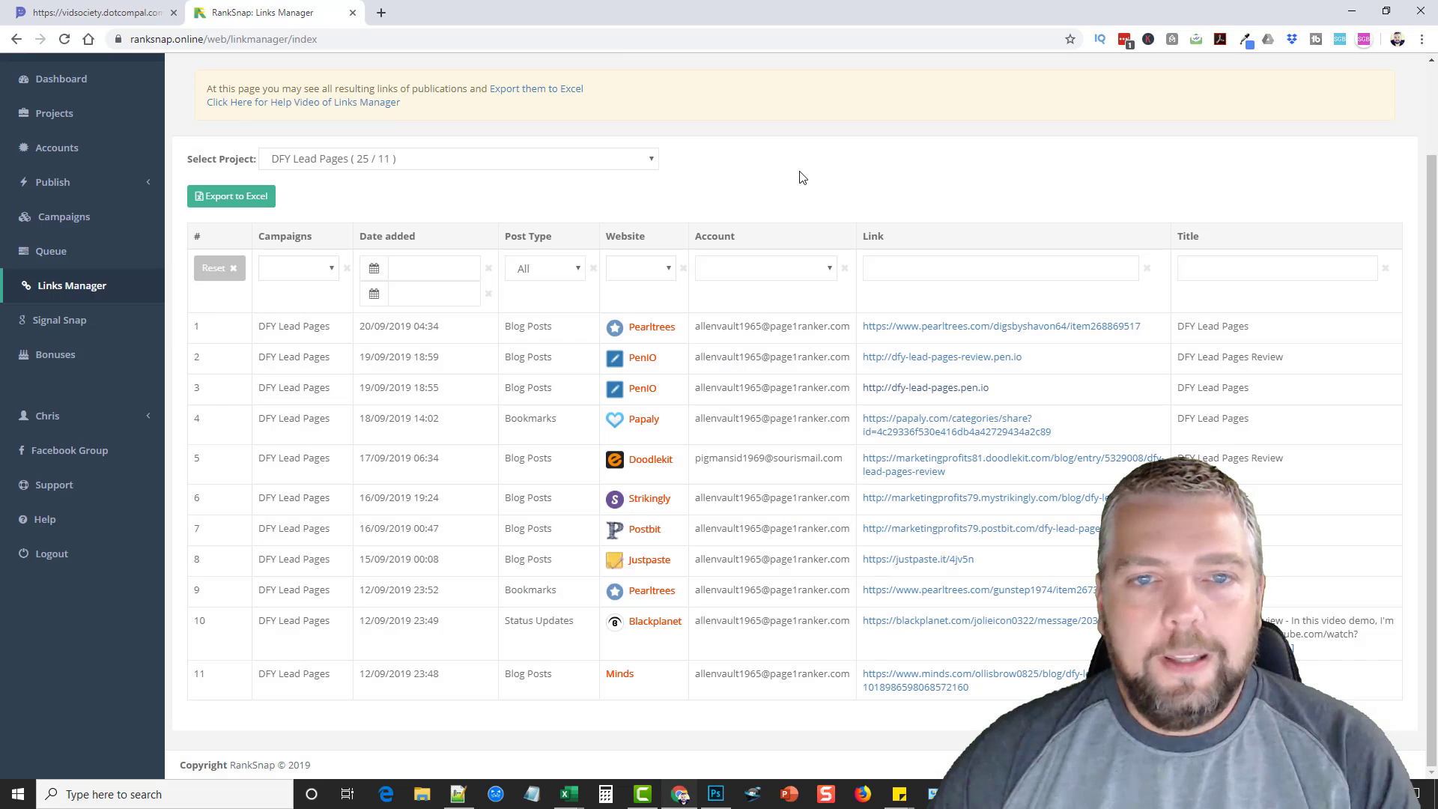